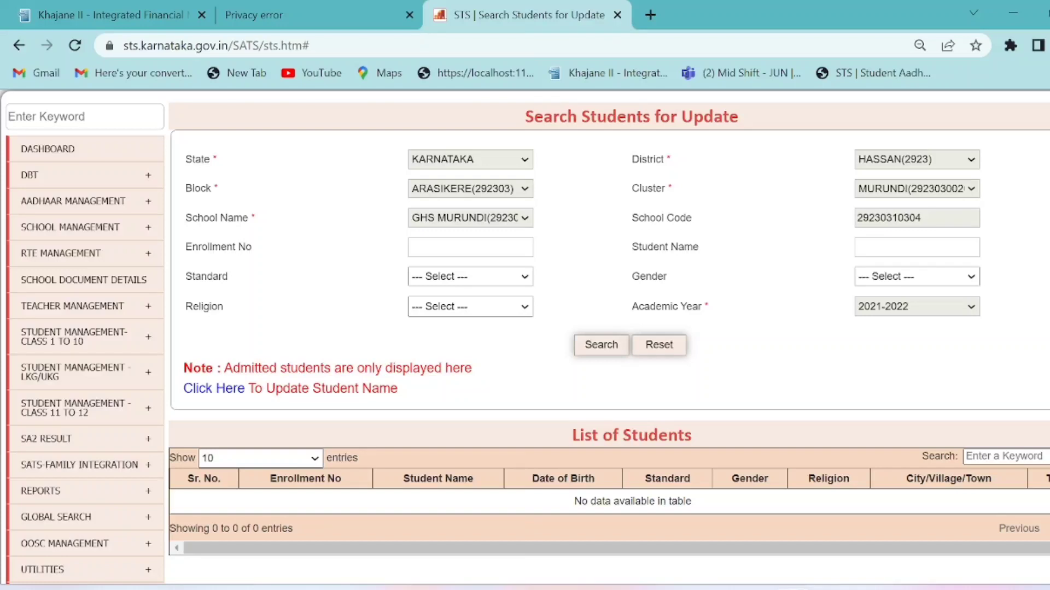
{"action": "left_click_drag", "start_coordinate": [224, 368], "coordinate": [475, 381]}
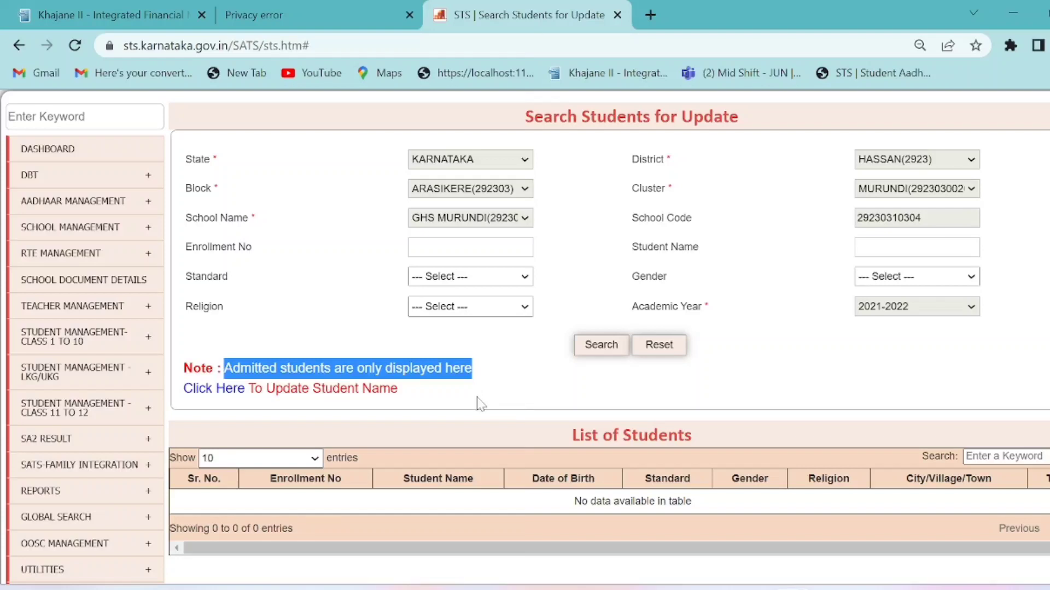
{"action": "left_click", "coordinate": [477, 404]}
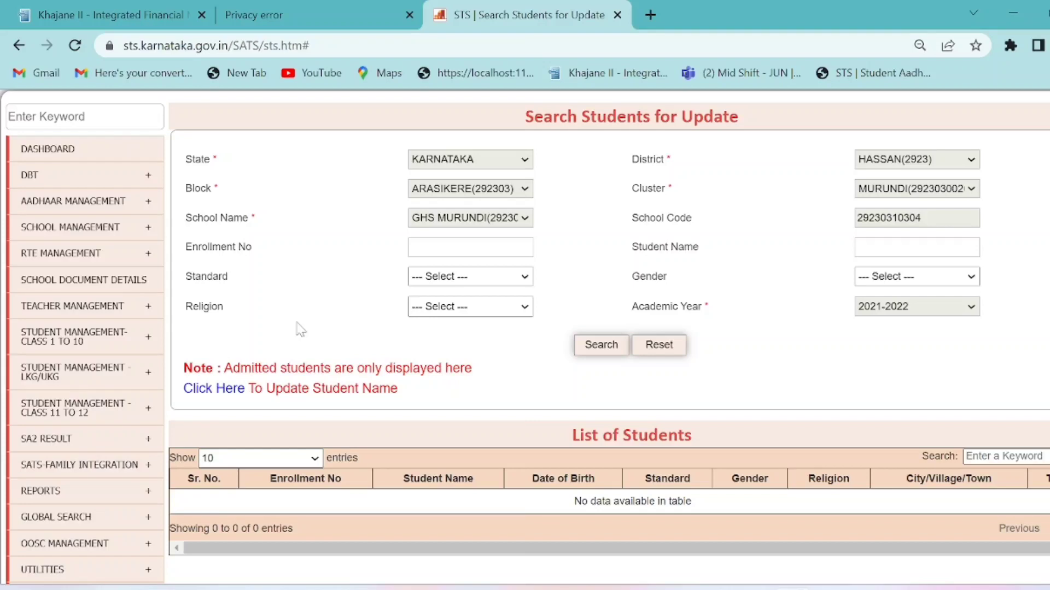
Step: Search for students in standard 10 for the academic year 2022-2023
{"action": "left_click", "coordinate": [489, 276]}
{"action": "left_click", "coordinate": [485, 330]}
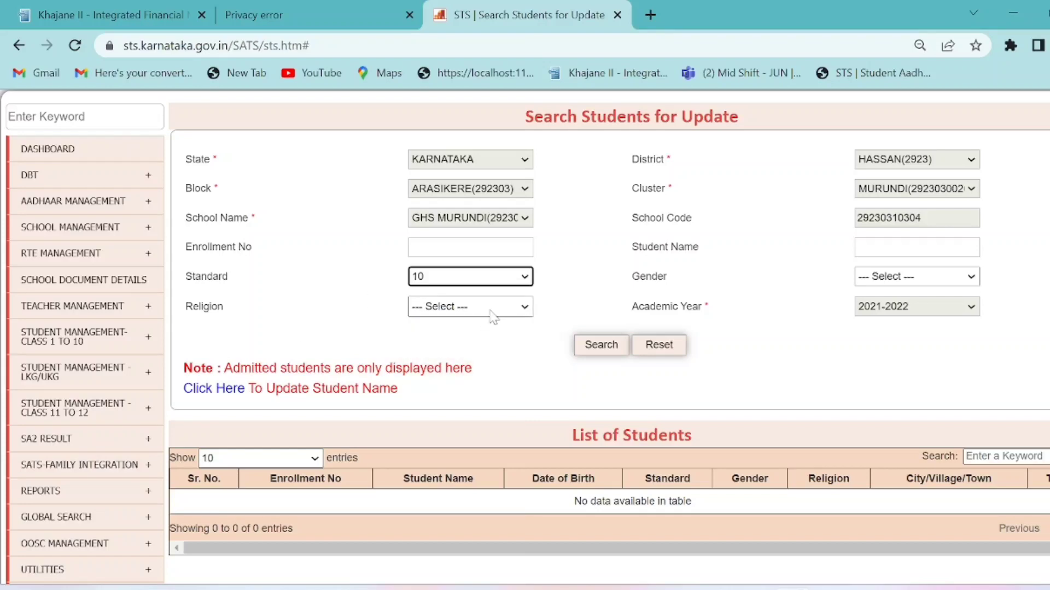
{"action": "left_click", "coordinate": [925, 277]}
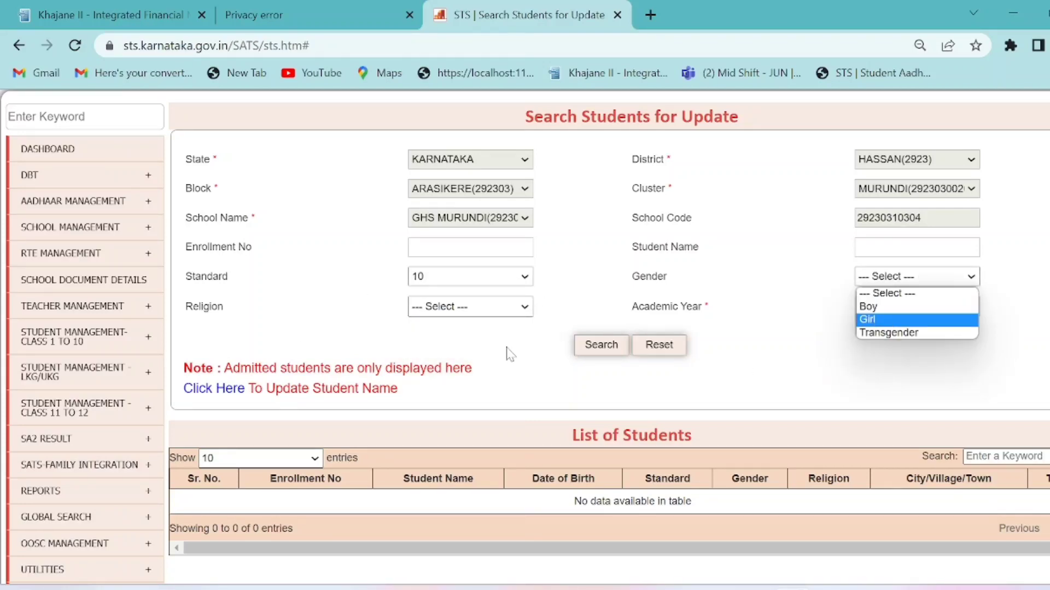
{"action": "left_click", "coordinate": [479, 345]}
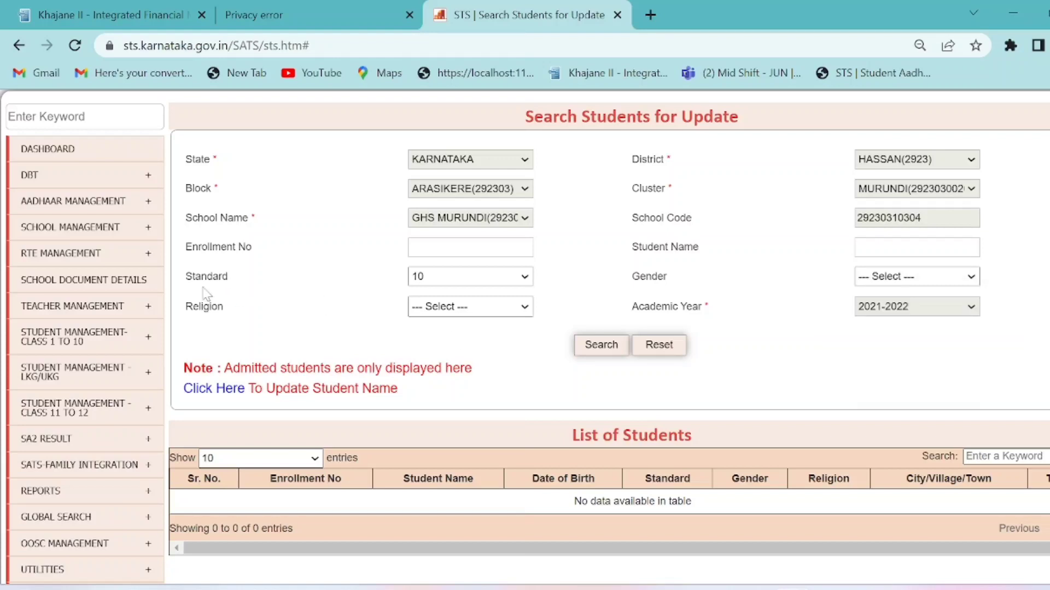
{"action": "left_click_drag", "start_coordinate": [195, 282], "coordinate": [276, 281]}
{"action": "left_click_drag", "start_coordinate": [638, 307], "coordinate": [705, 313]}
{"action": "left_click", "coordinate": [908, 313]}
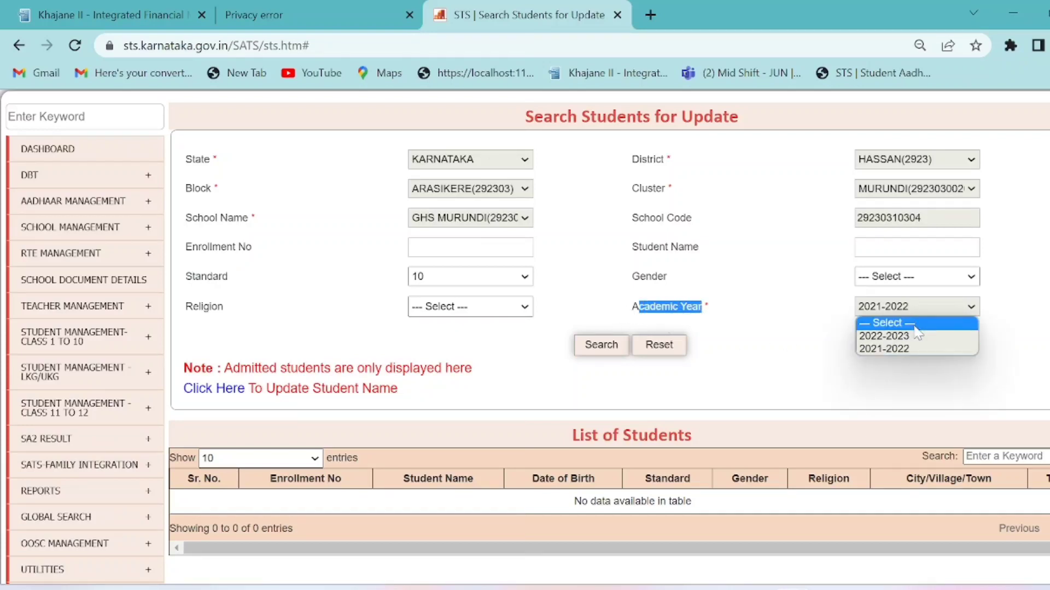
{"action": "left_click", "coordinate": [914, 335]}
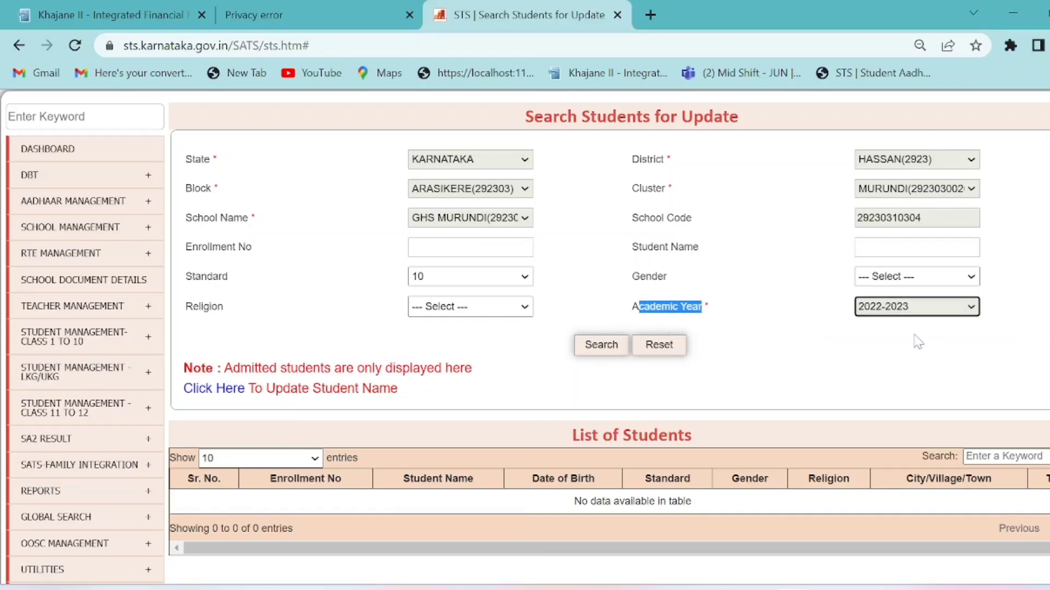
{"action": "left_click", "coordinate": [600, 344]}
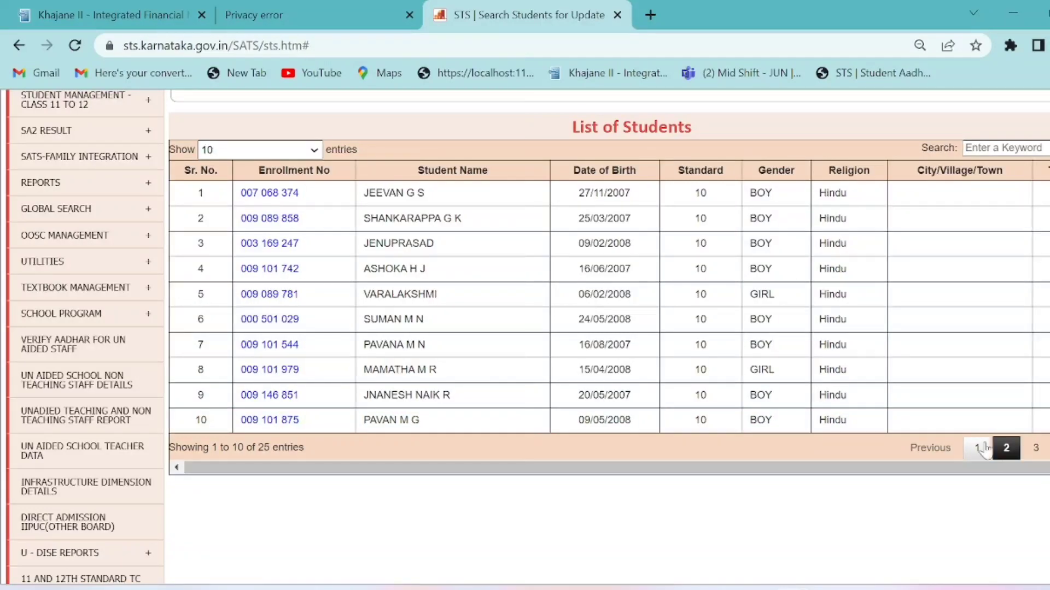
Step: Show all entries in the list of students
{"action": "left_click", "coordinate": [260, 150]}
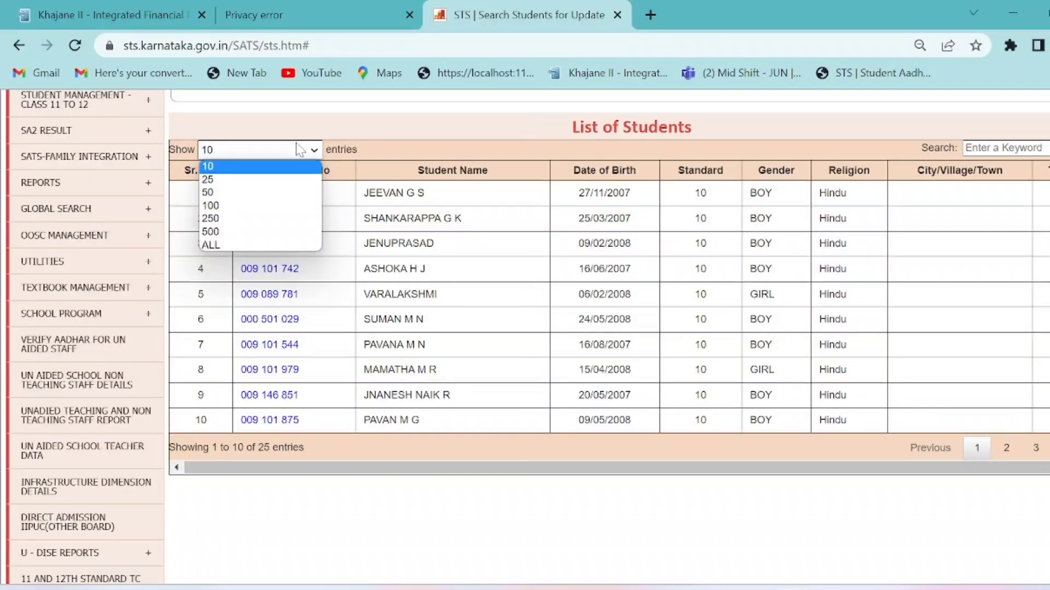
{"action": "left_click", "coordinate": [267, 244]}
{"action": "scroll", "coordinate": [787, 403], "scroll_direction": "down", "scroll_amount": 7}
{"action": "scroll", "coordinate": [788, 403], "scroll_direction": "up", "scroll_amount": 8}
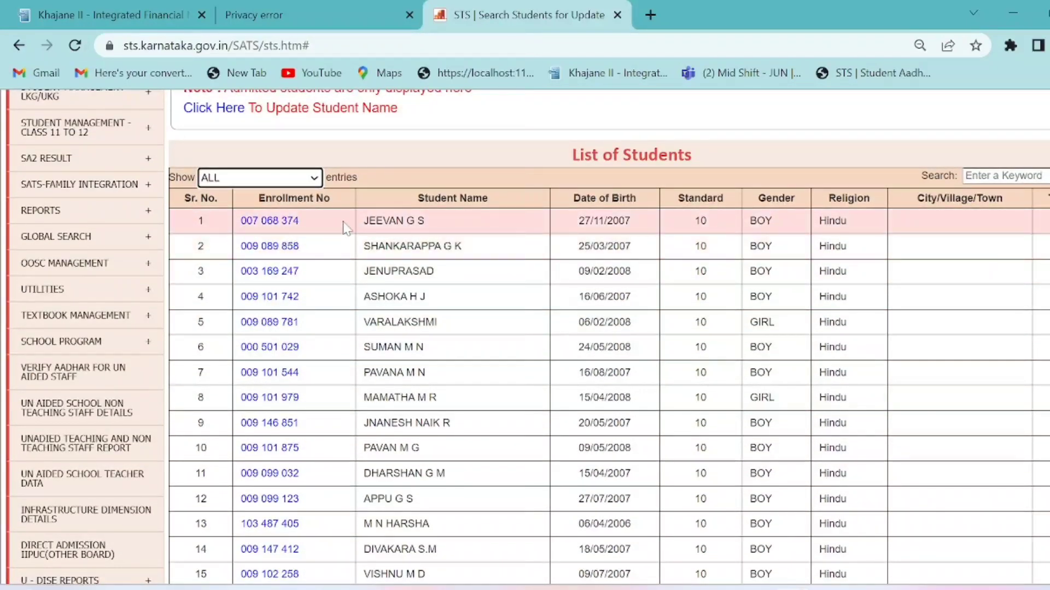
Step: Open the second listed student's record for updating and locate the current and permanent address sections in the contact details
{"action": "left_click", "coordinate": [287, 250]}
{"action": "scroll", "coordinate": [405, 247], "scroll_direction": "down", "scroll_amount": 2}
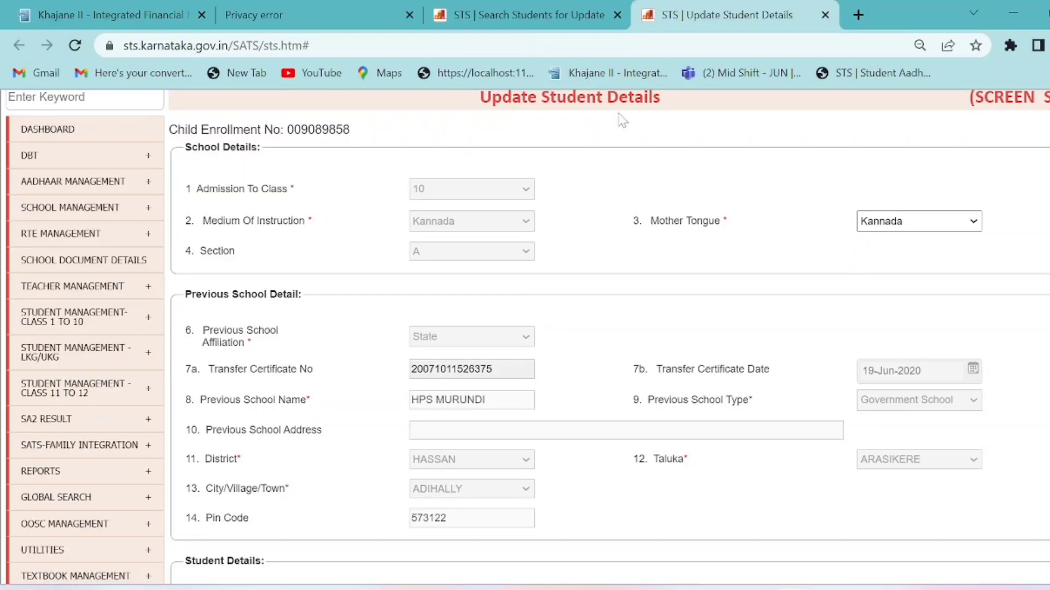
{"action": "scroll", "coordinate": [691, 365], "scroll_direction": "down", "scroll_amount": 2}
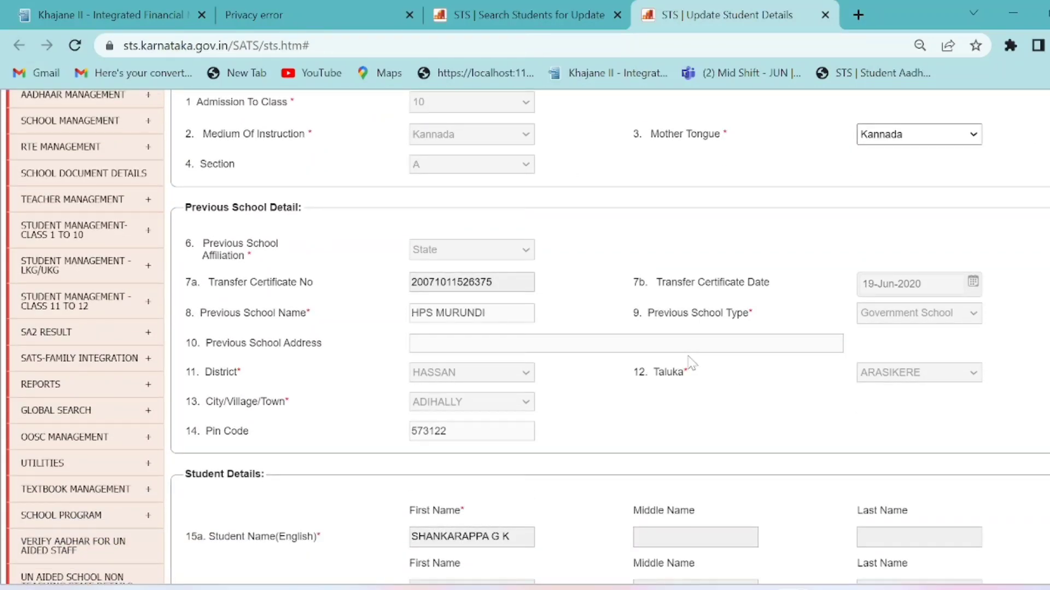
{"action": "scroll", "coordinate": [480, 346], "scroll_direction": "down", "scroll_amount": 6}
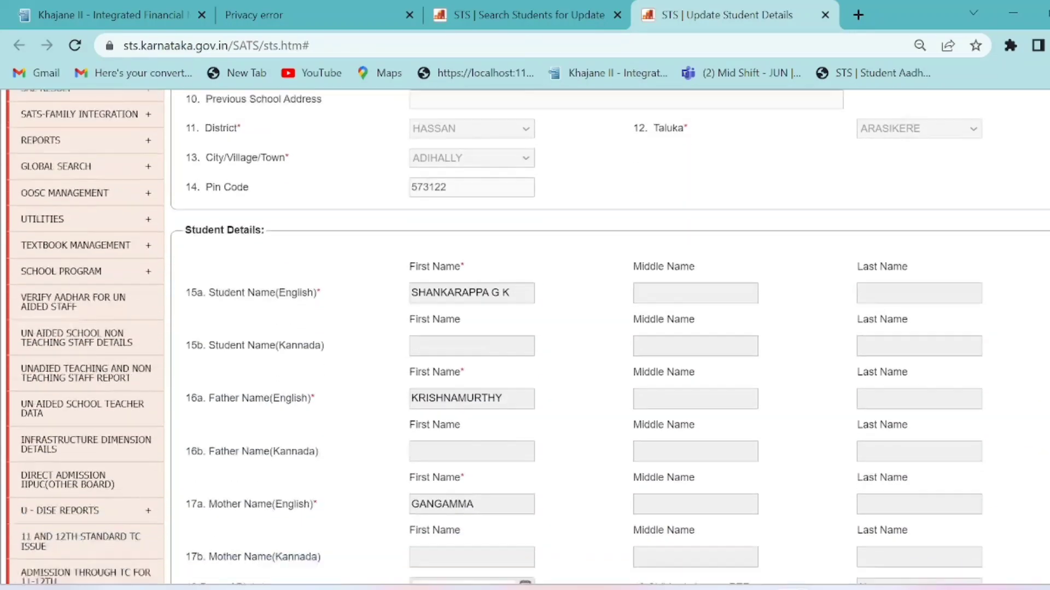
{"action": "scroll", "coordinate": [492, 352], "scroll_direction": "down", "scroll_amount": 11}
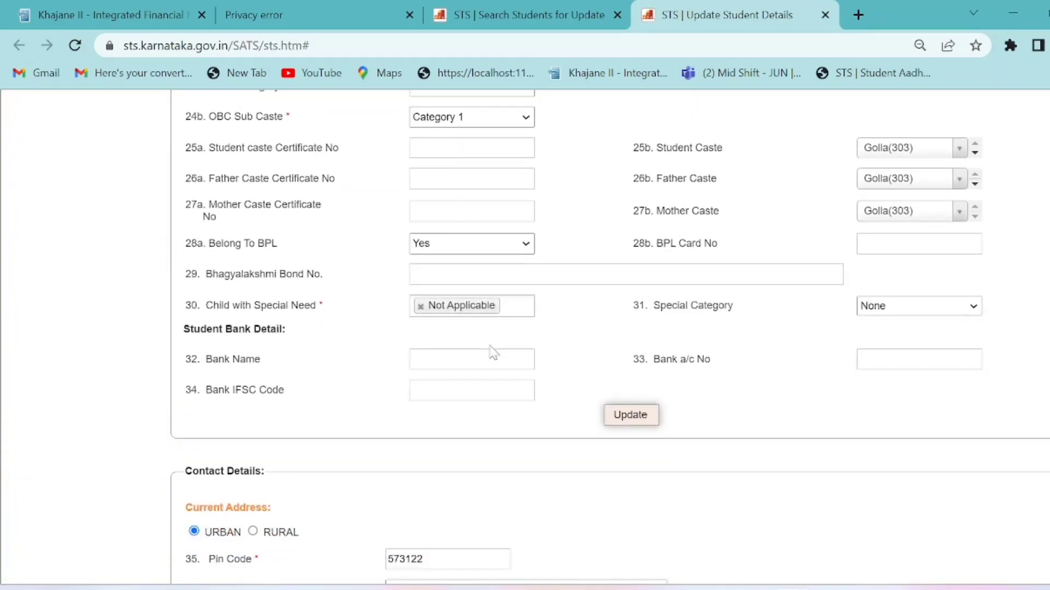
{"action": "scroll", "coordinate": [491, 351], "scroll_direction": "down", "scroll_amount": 2}
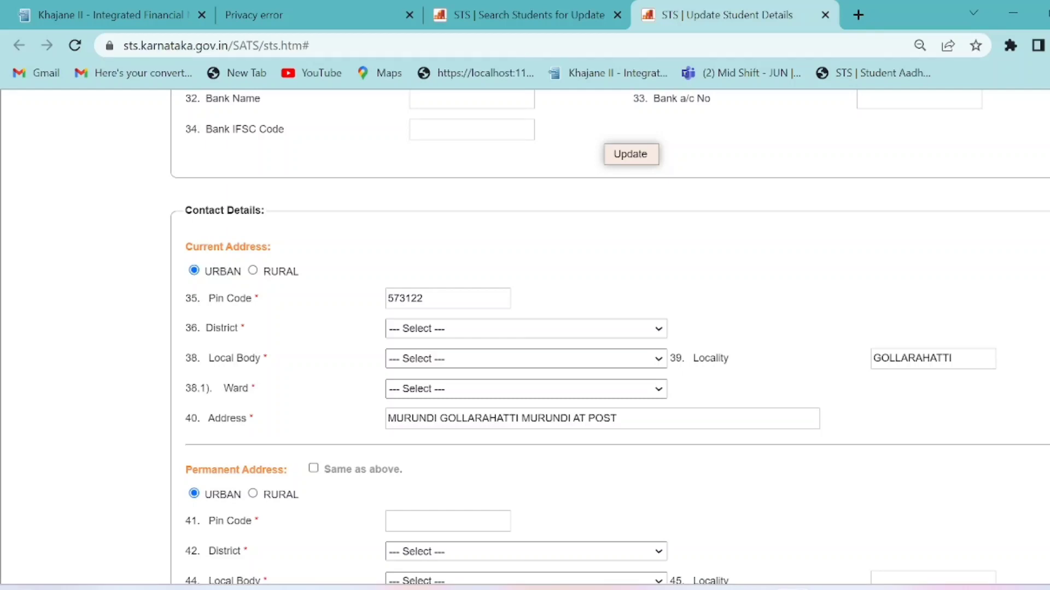
{"action": "left_click_drag", "start_coordinate": [185, 210], "coordinate": [261, 210]}
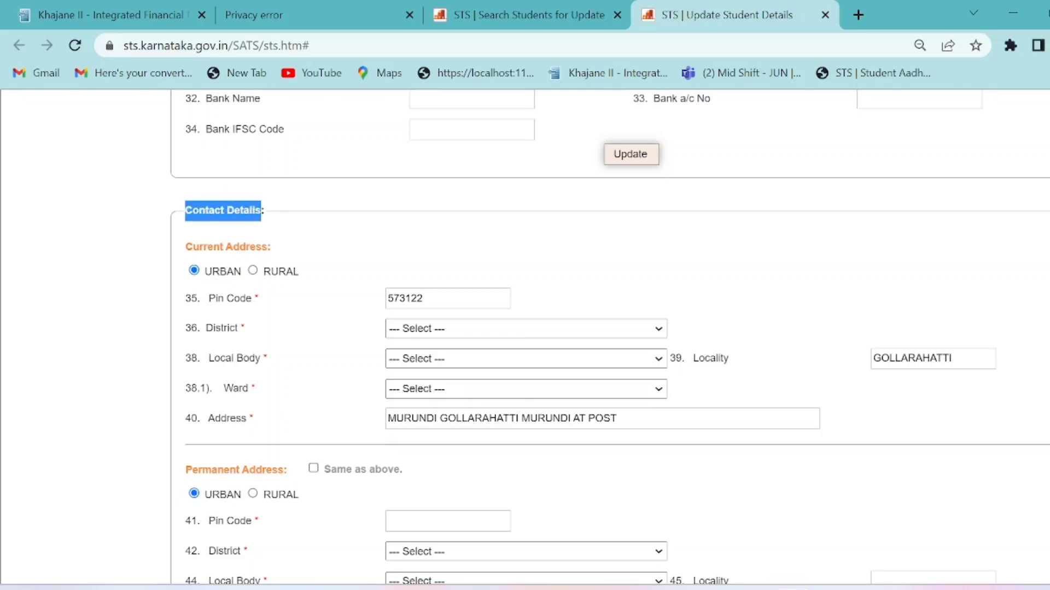
{"action": "left_click", "coordinate": [403, 244]}
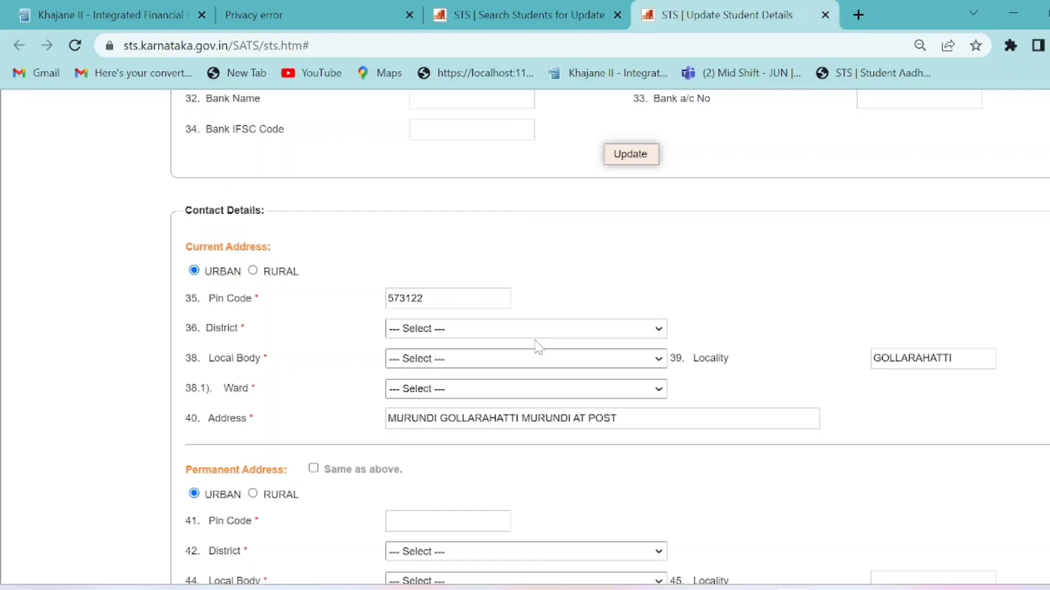
{"action": "scroll", "coordinate": [538, 347], "scroll_direction": "down", "scroll_amount": 2}
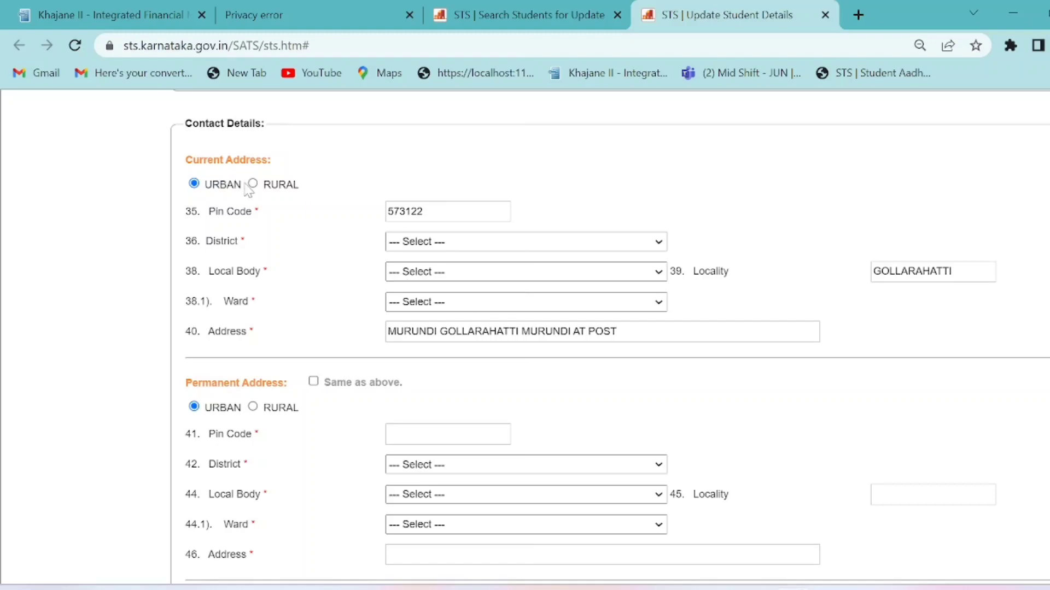
{"action": "left_click_drag", "start_coordinate": [183, 161], "coordinate": [281, 153]}
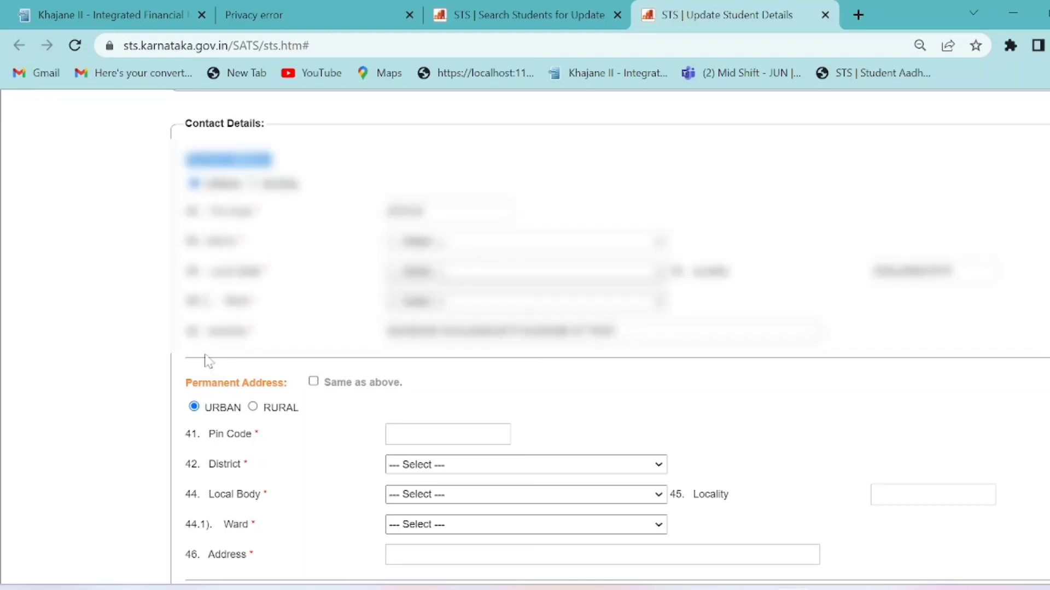
{"action": "left_click_drag", "start_coordinate": [187, 383], "coordinate": [266, 383]}
{"action": "left_click", "coordinate": [479, 404]}
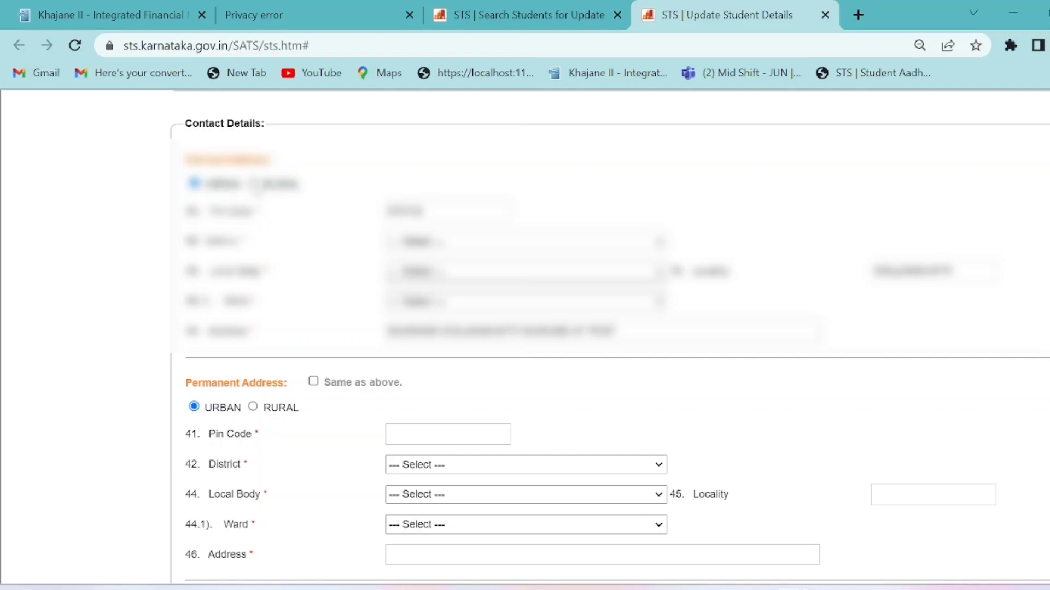
Step: Mark the current address as rural and select the student's district and taluk
{"action": "left_click", "coordinate": [253, 184]}
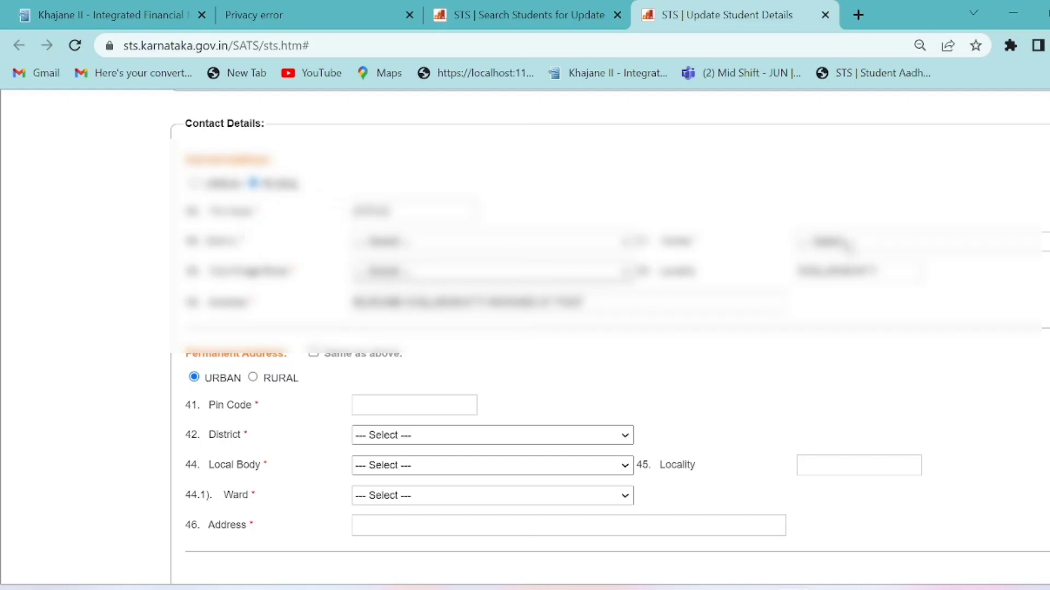
{"action": "left_click", "coordinate": [572, 251]}
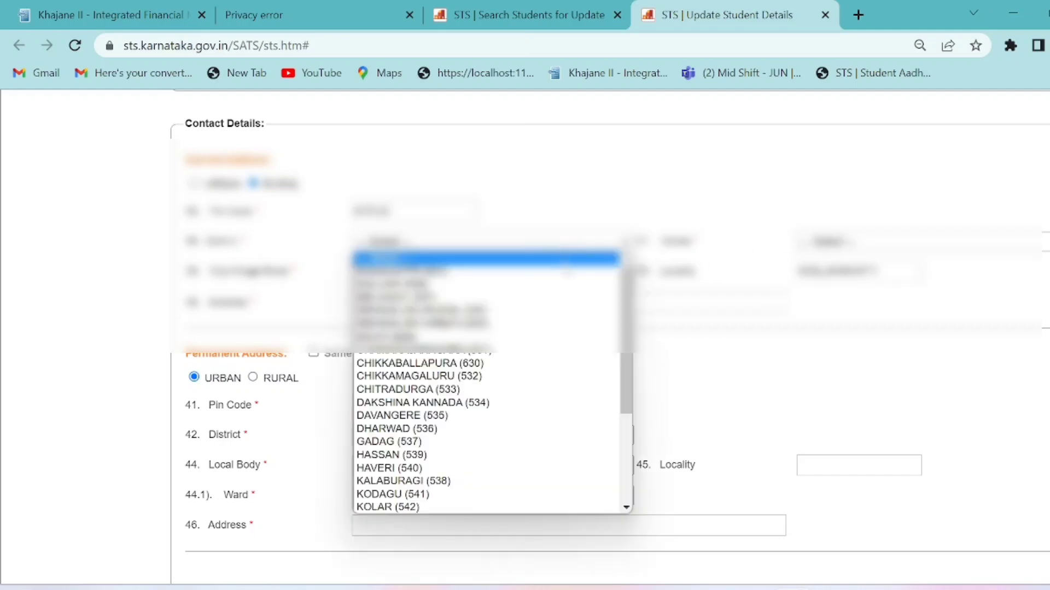
{"action": "left_click", "coordinate": [511, 460]}
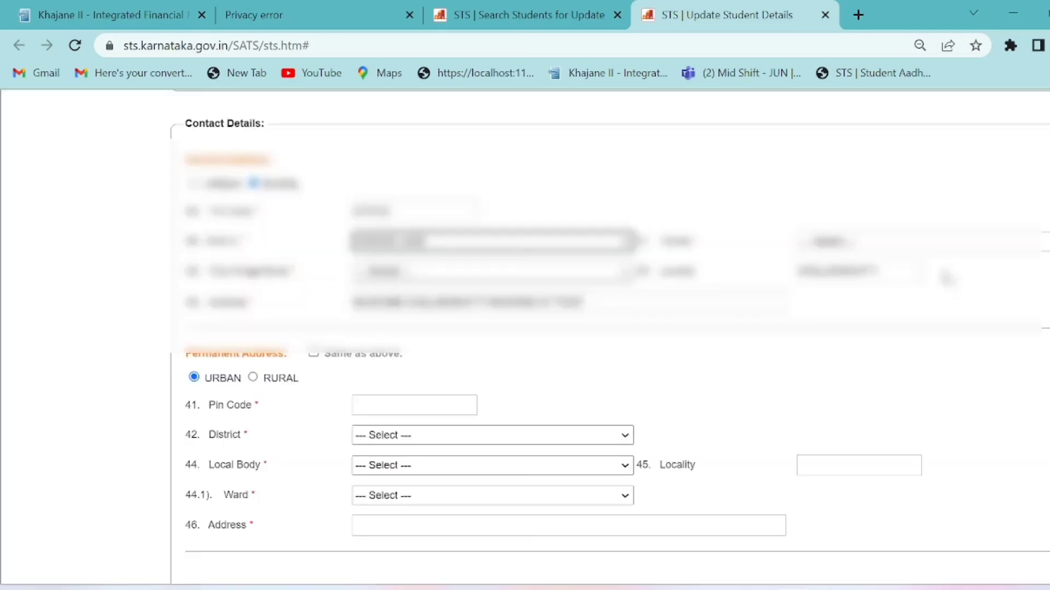
{"action": "left_click", "coordinate": [831, 241]}
{"action": "left_click", "coordinate": [910, 299]}
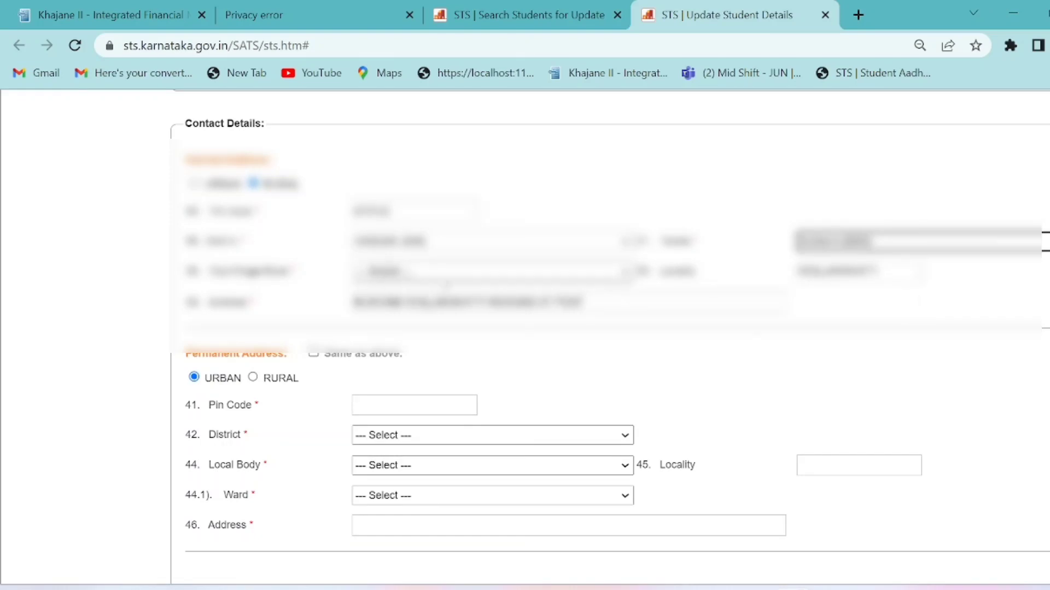
Step: Select the student's village in the current address
{"action": "left_click", "coordinate": [492, 272]}
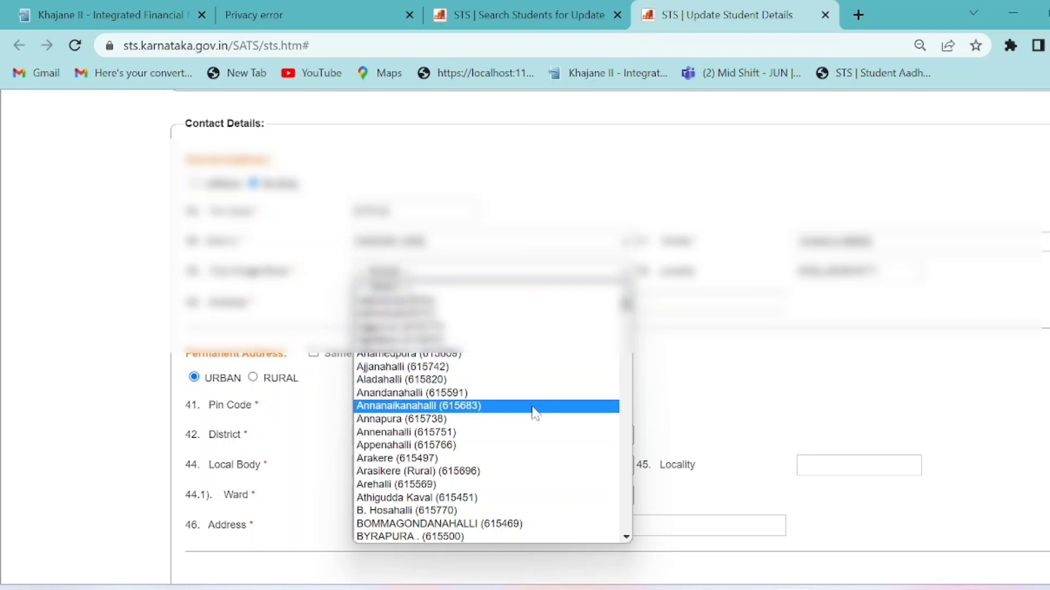
{"action": "scroll", "coordinate": [535, 414], "scroll_direction": "down", "scroll_amount": 3}
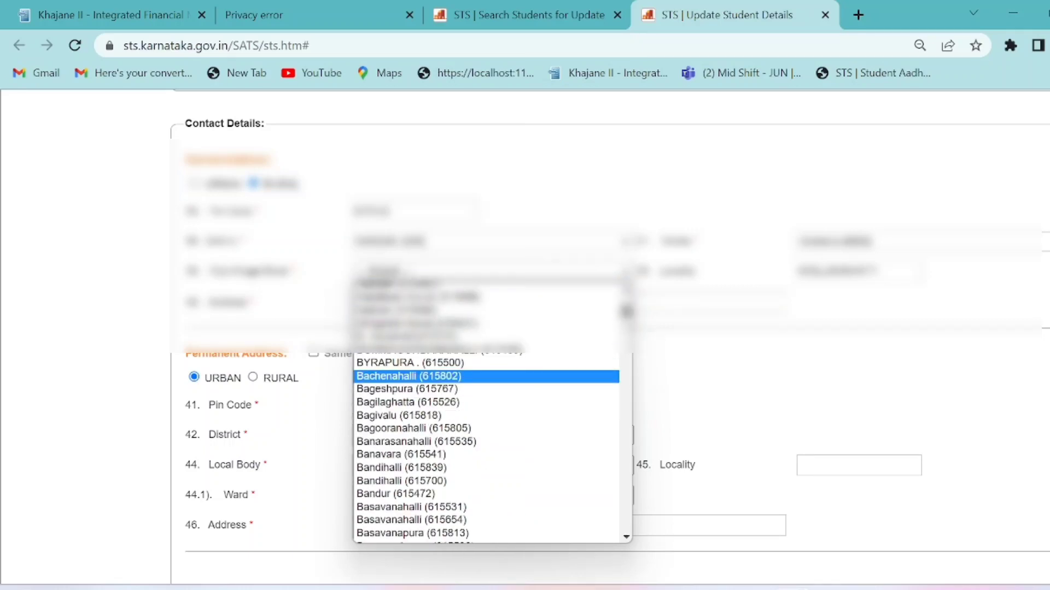
{"action": "left_click_drag", "start_coordinate": [626, 316], "coordinate": [626, 462]}
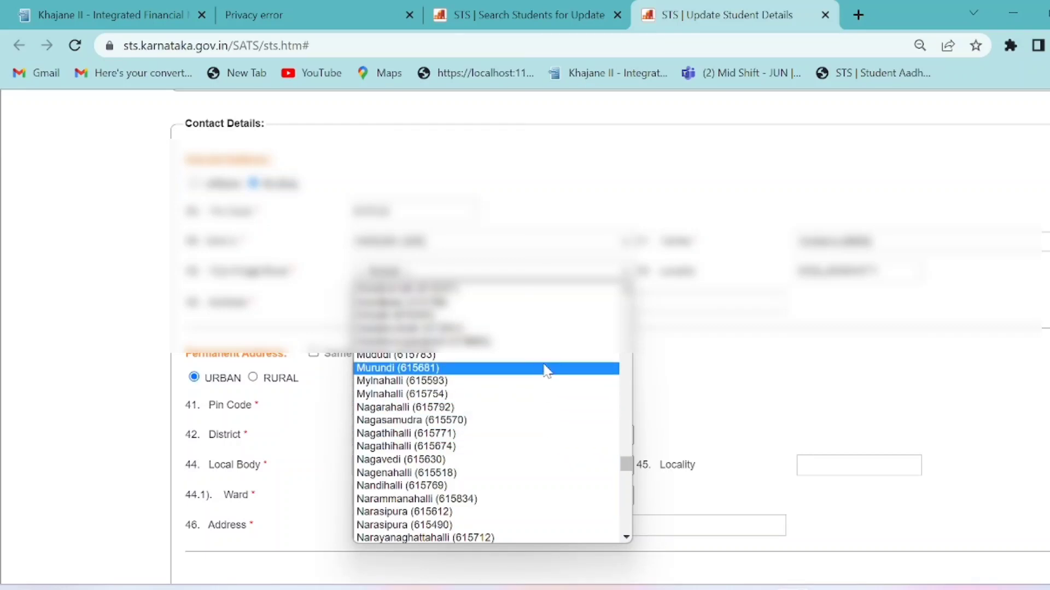
{"action": "left_click", "coordinate": [546, 369]}
Step: Check the locality and address text of the current address and the fields of the permanent address section
{"action": "left_click", "coordinate": [875, 271]}
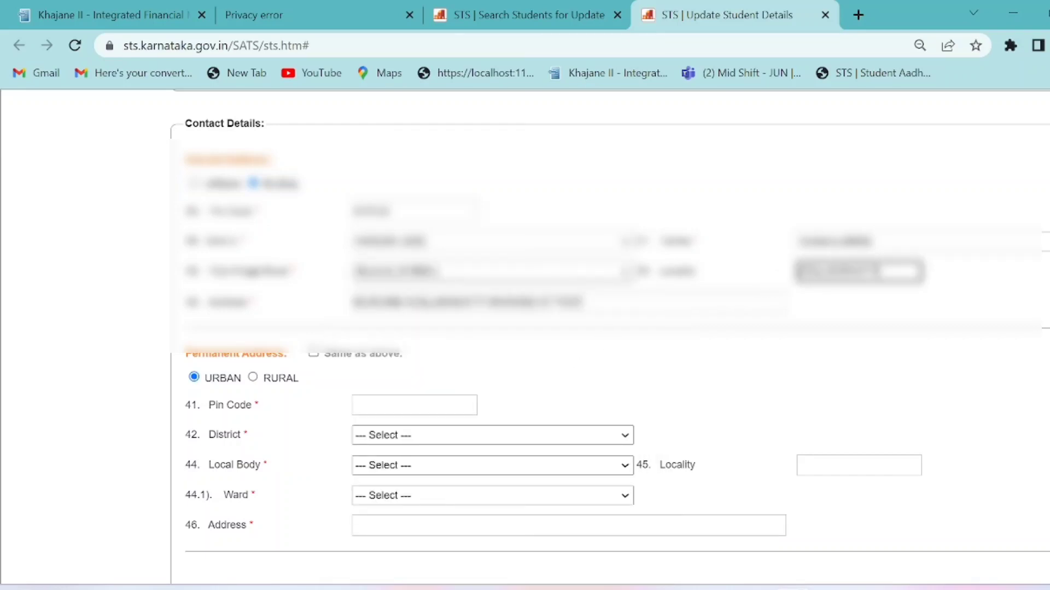
{"action": "mouse_move", "coordinate": [874, 270]}
{"action": "left_mouse_down"}
{"action": "mouse_move", "coordinate": [802, 271]}
{"action": "mouse_move", "coordinate": [874, 271]}
{"action": "left_mouse_up"}
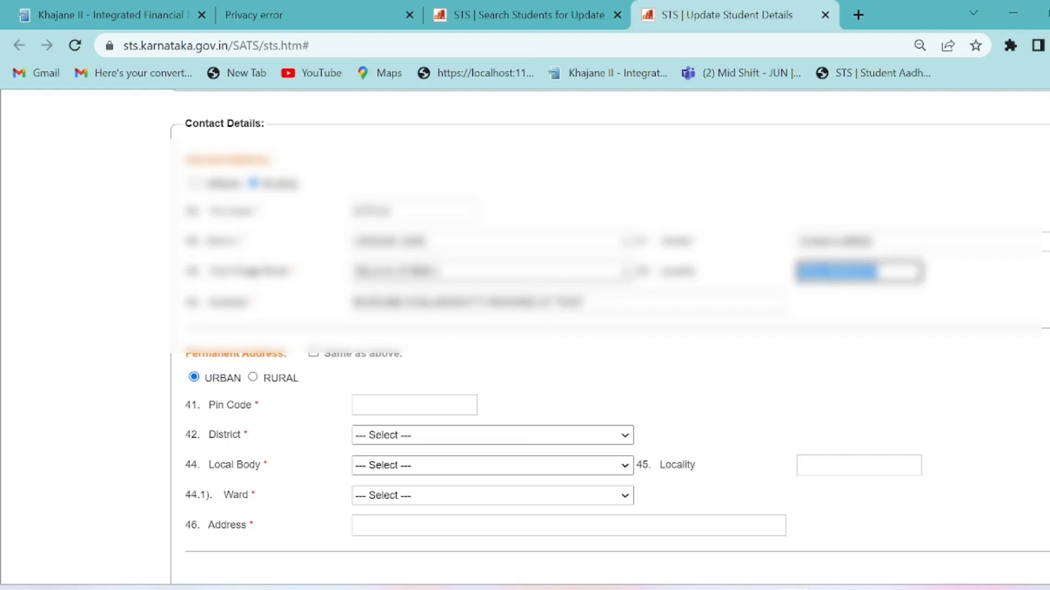
{"action": "left_click", "coordinate": [870, 315]}
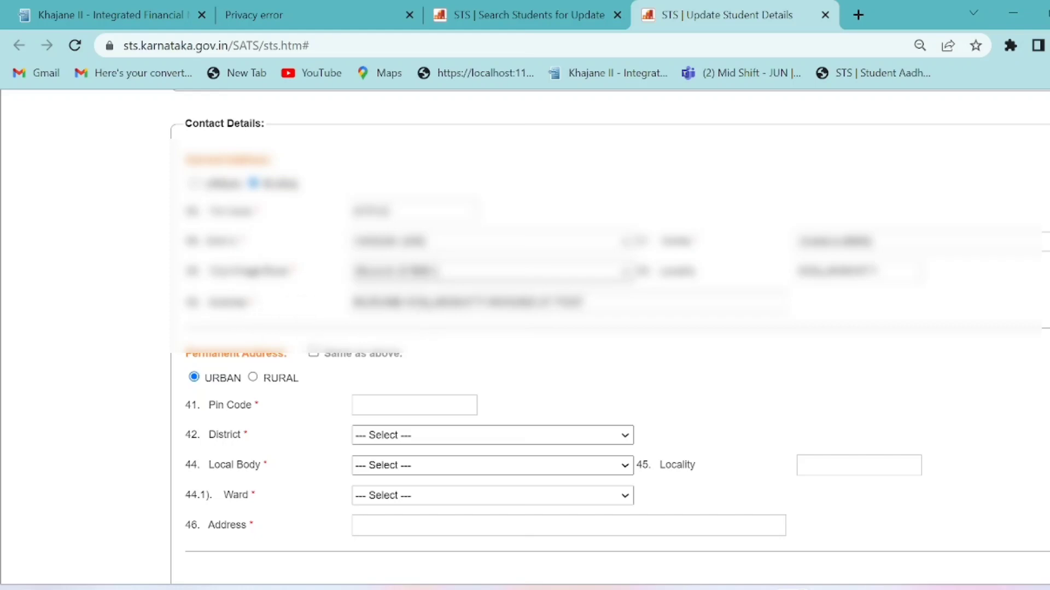
{"action": "triple_click", "coordinate": [415, 302]}
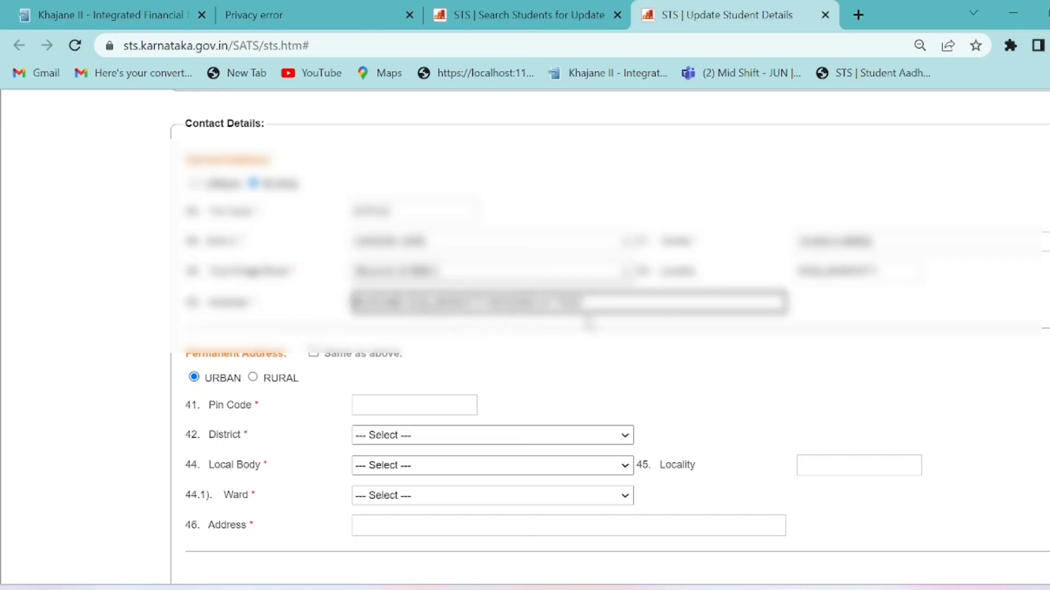
{"action": "left_click", "coordinate": [667, 366]}
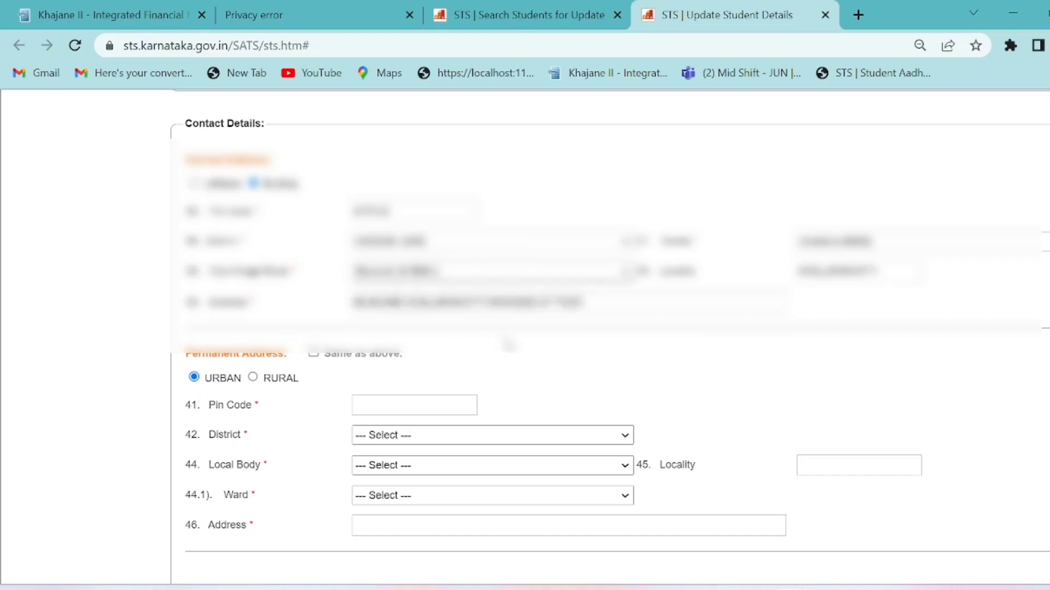
{"action": "scroll", "coordinate": [509, 346], "scroll_direction": "down", "scroll_amount": 2}
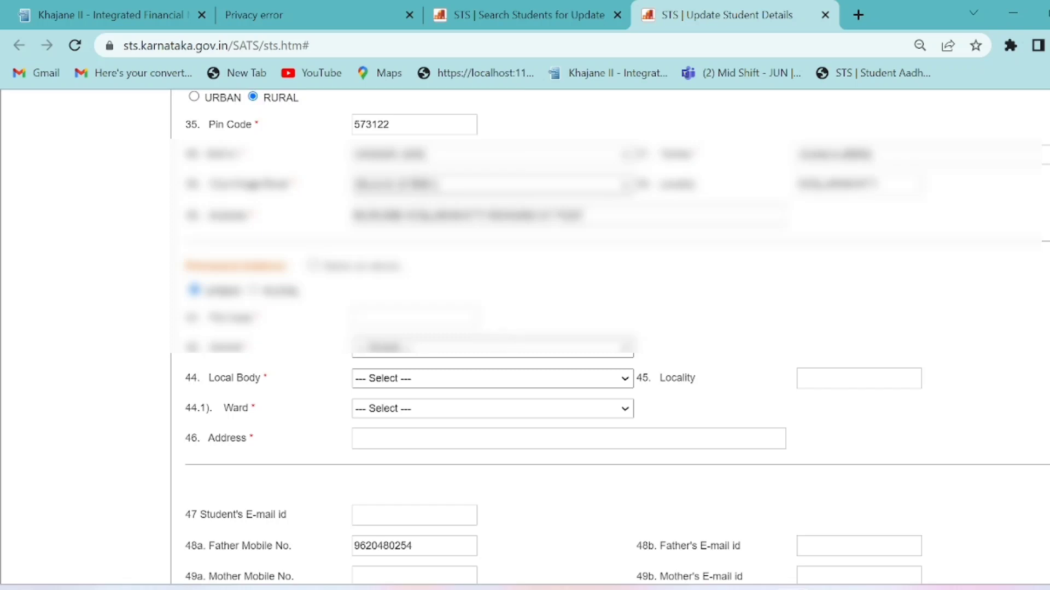
{"action": "scroll", "coordinate": [525, 339], "scroll_direction": "up", "scroll_amount": 2}
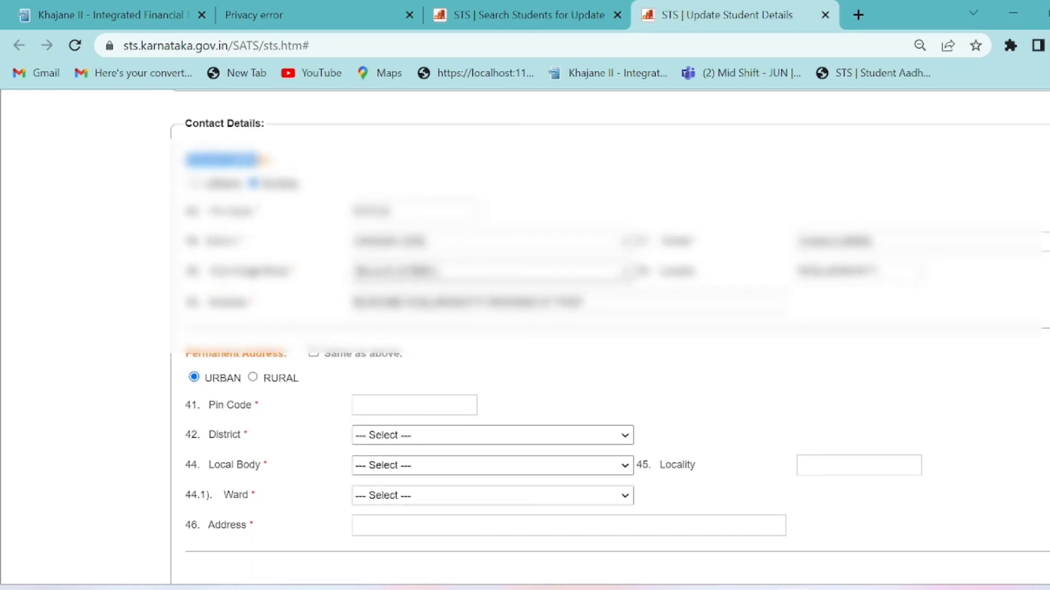
{"action": "left_click_drag", "start_coordinate": [187, 354], "coordinate": [272, 354]}
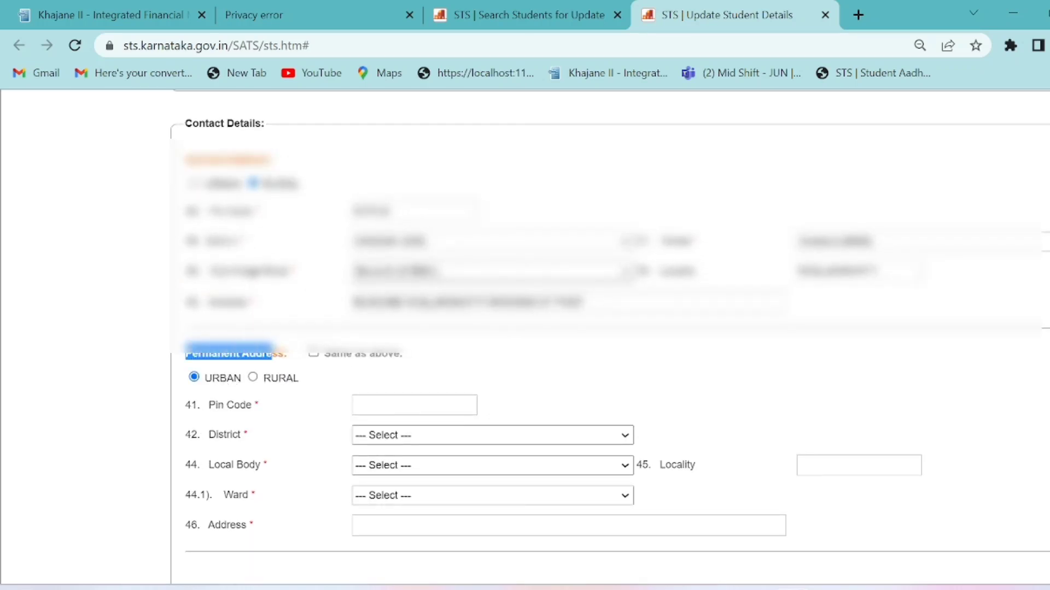
Step: Set the permanent address as the same as the current address and check the copied details against it
{"action": "left_click", "coordinate": [360, 380]}
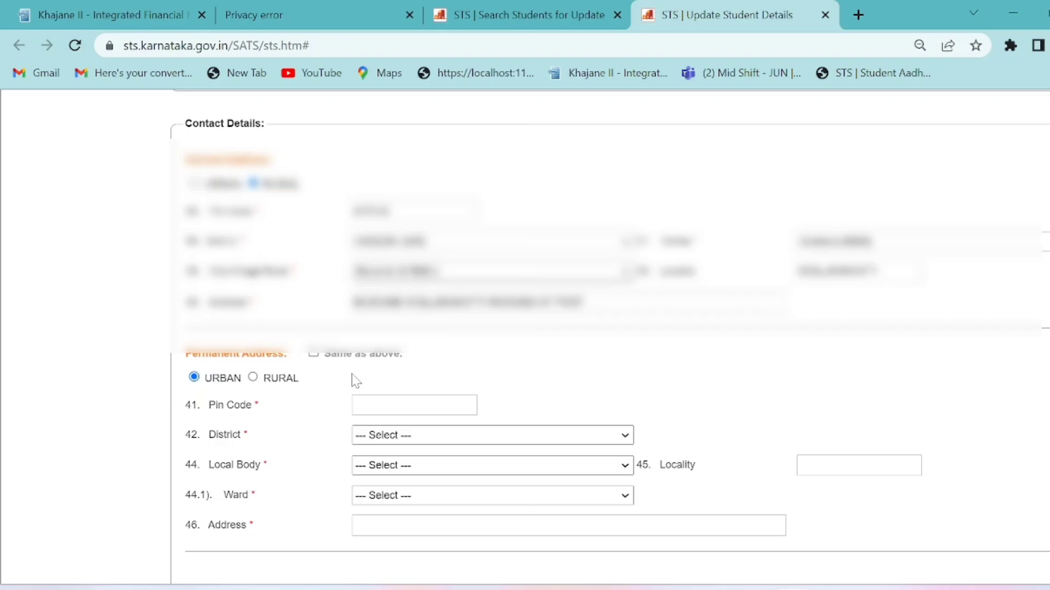
{"action": "left_click", "coordinate": [314, 355]}
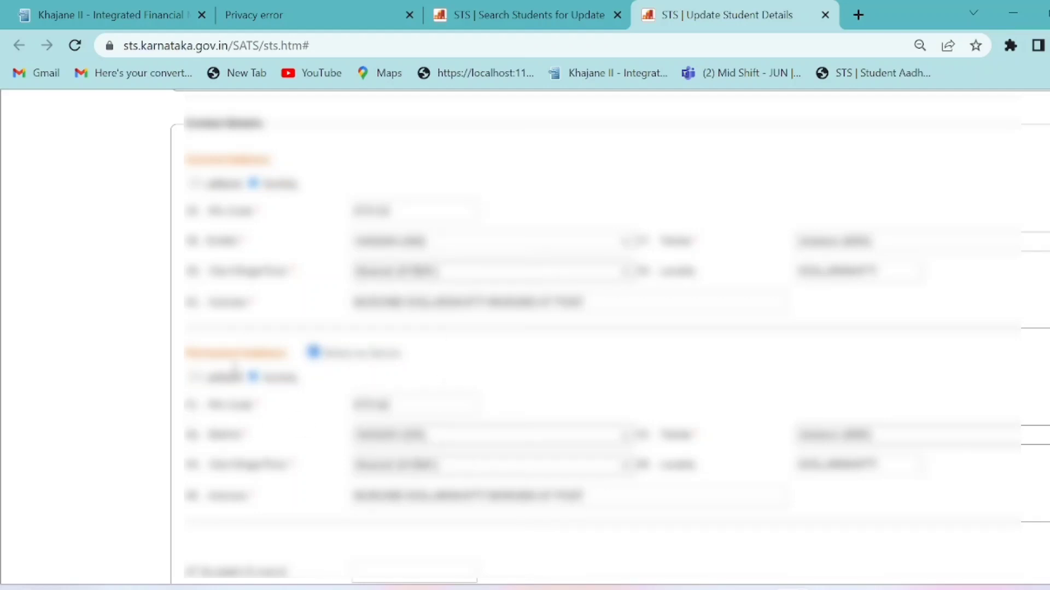
{"action": "scroll", "coordinate": [257, 366], "scroll_direction": "down", "scroll_amount": 2}
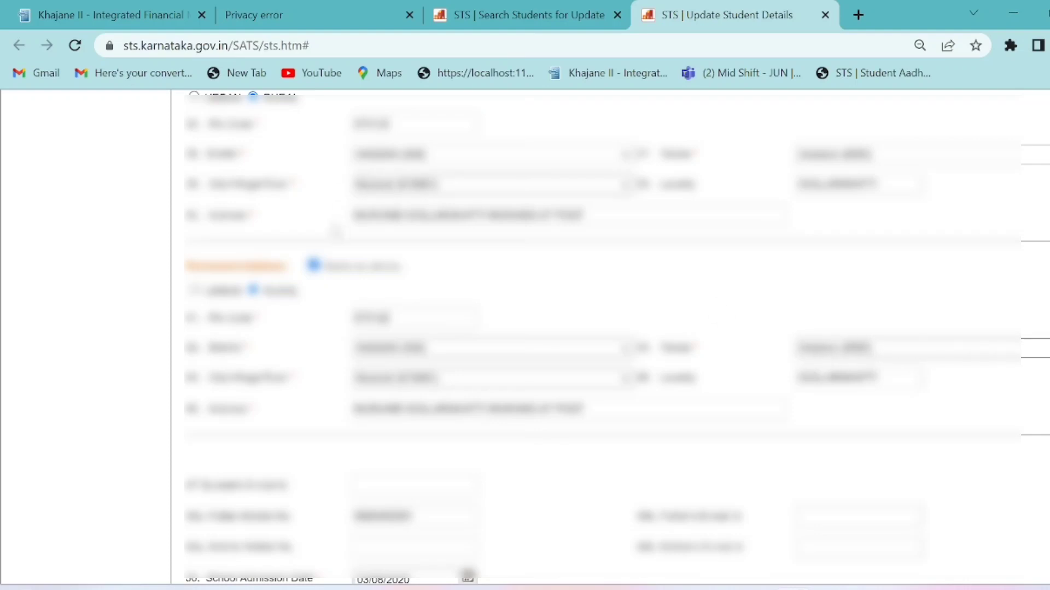
{"action": "scroll", "coordinate": [336, 232], "scroll_direction": "up", "scroll_amount": 3}
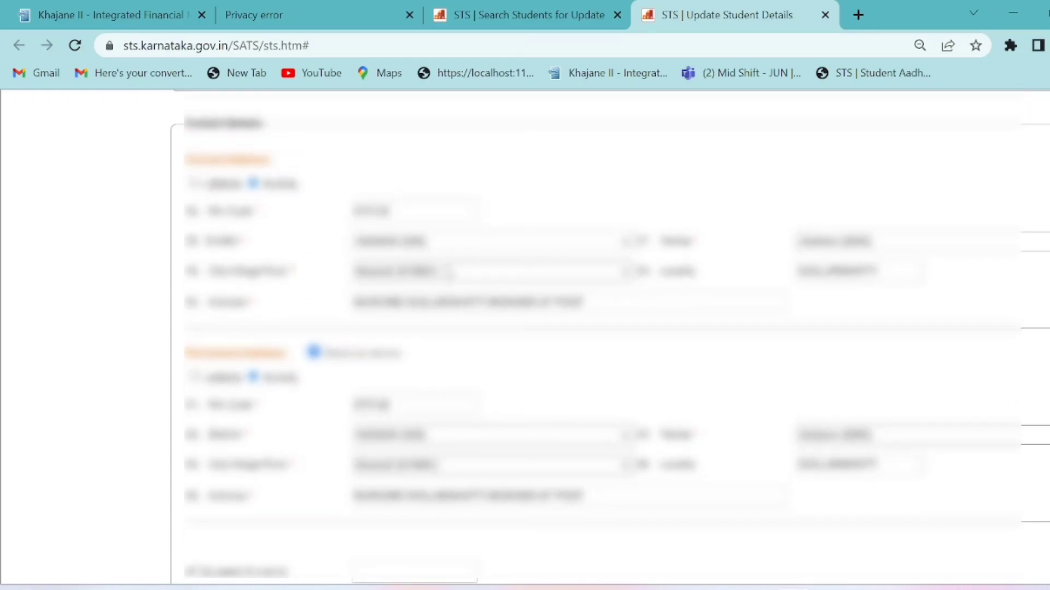
{"action": "scroll", "coordinate": [394, 334], "scroll_direction": "down", "scroll_amount": 1}
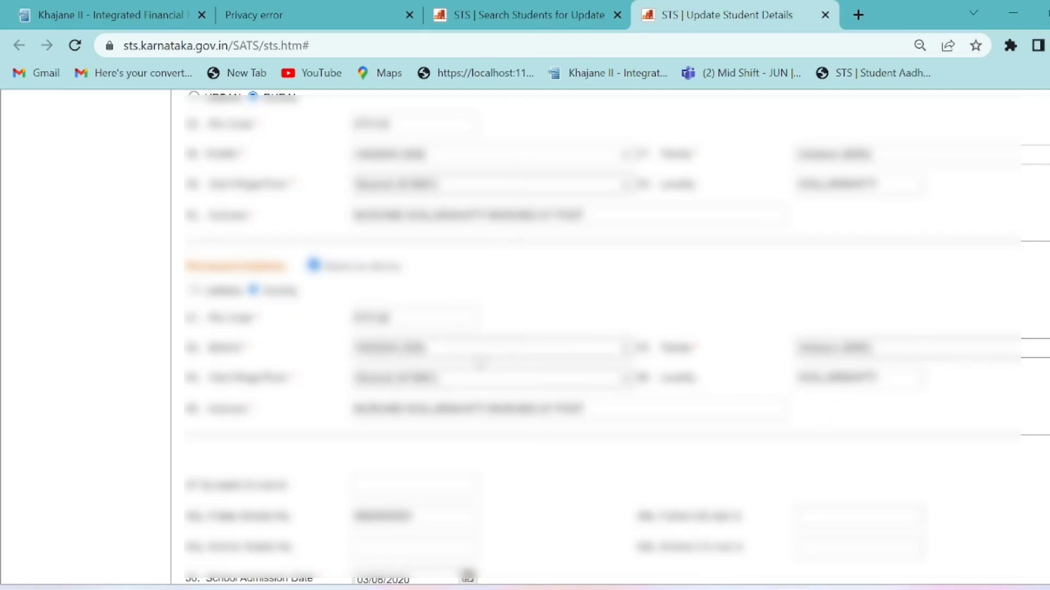
{"action": "scroll", "coordinate": [481, 366], "scroll_direction": "down", "scroll_amount": 1}
{"action": "scroll", "coordinate": [478, 365], "scroll_direction": "down", "scroll_amount": 1}
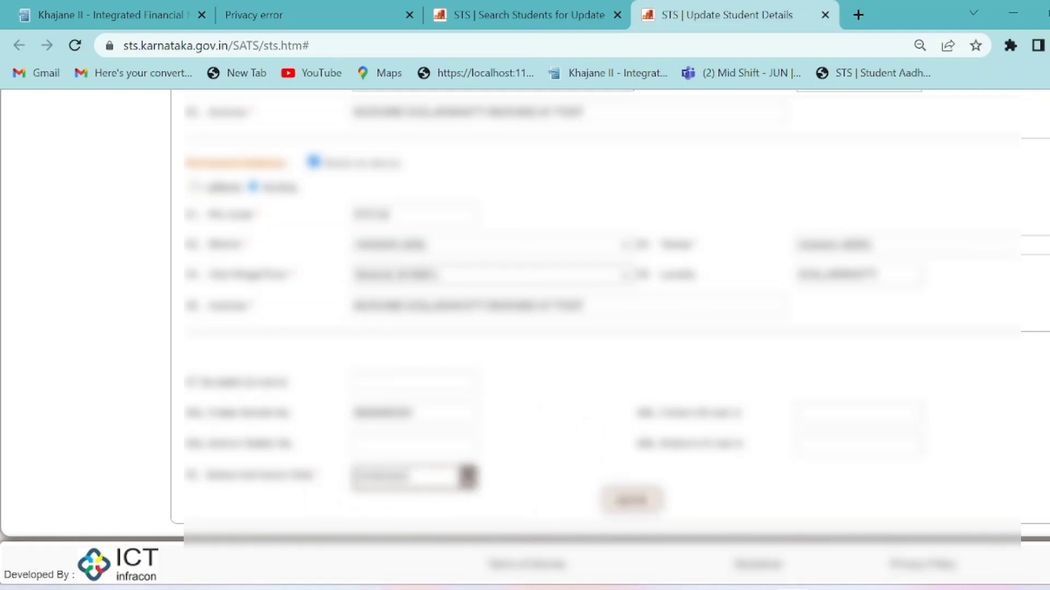
Step: Submit the student's updated contact details, confirm the update, and check the contact details section of the saved record
{"action": "double_click", "coordinate": [405, 476]}
{"action": "left_click", "coordinate": [380, 517]}
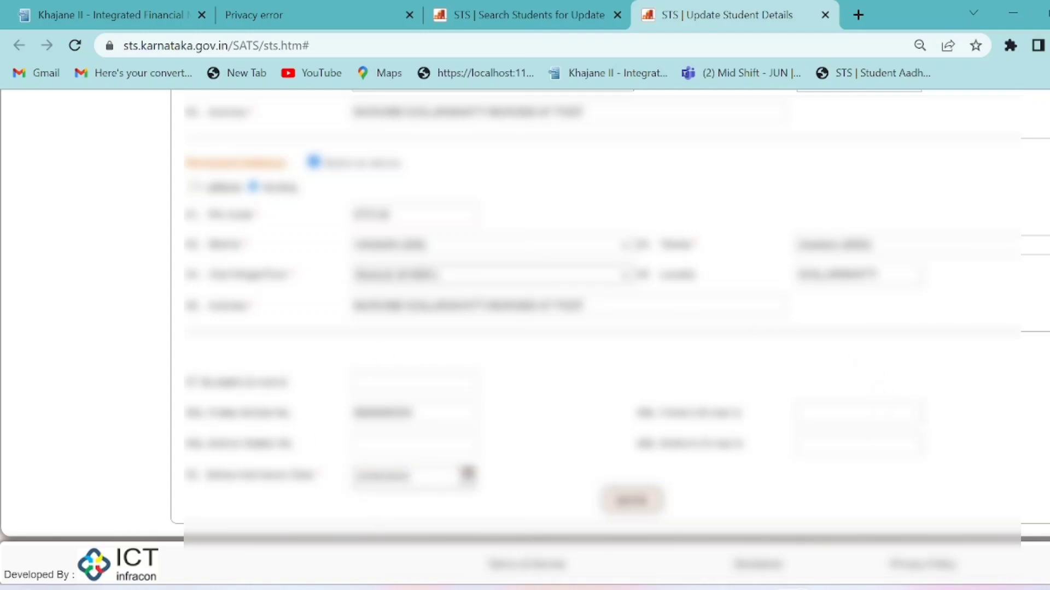
{"action": "left_click", "coordinate": [632, 500]}
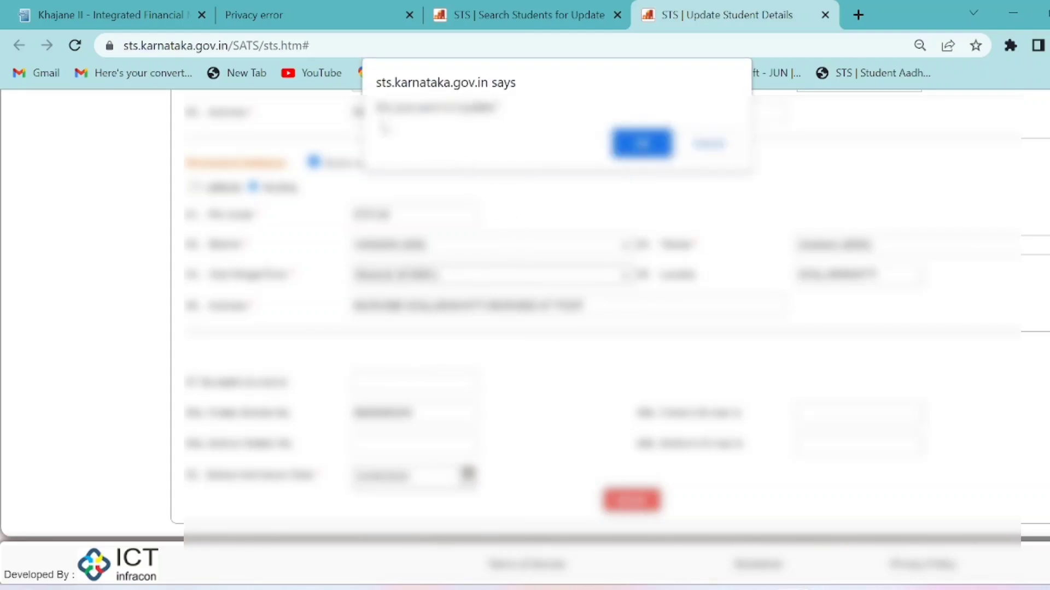
{"action": "left_click", "coordinate": [642, 143]}
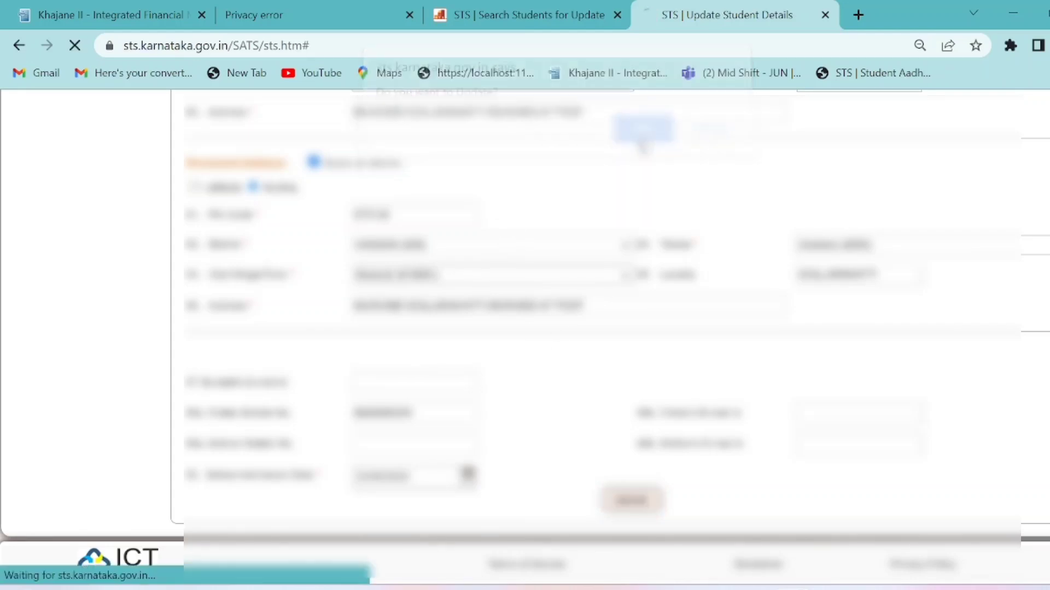
{"action": "scroll", "coordinate": [784, 315], "scroll_direction": "down", "scroll_amount": 15}
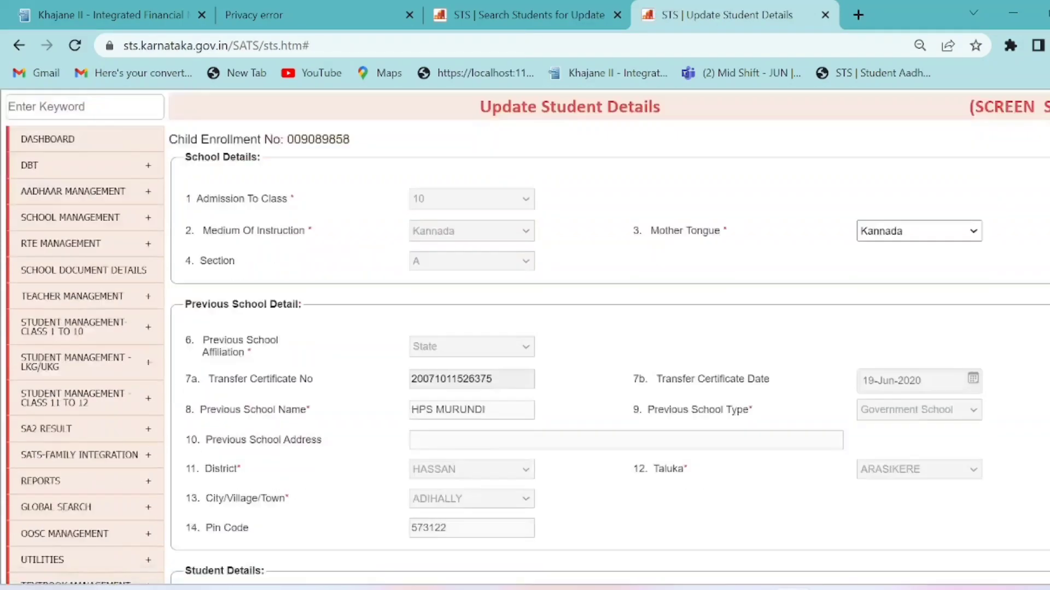
{"action": "scroll", "coordinate": [699, 413], "scroll_direction": "down", "scroll_amount": 6}
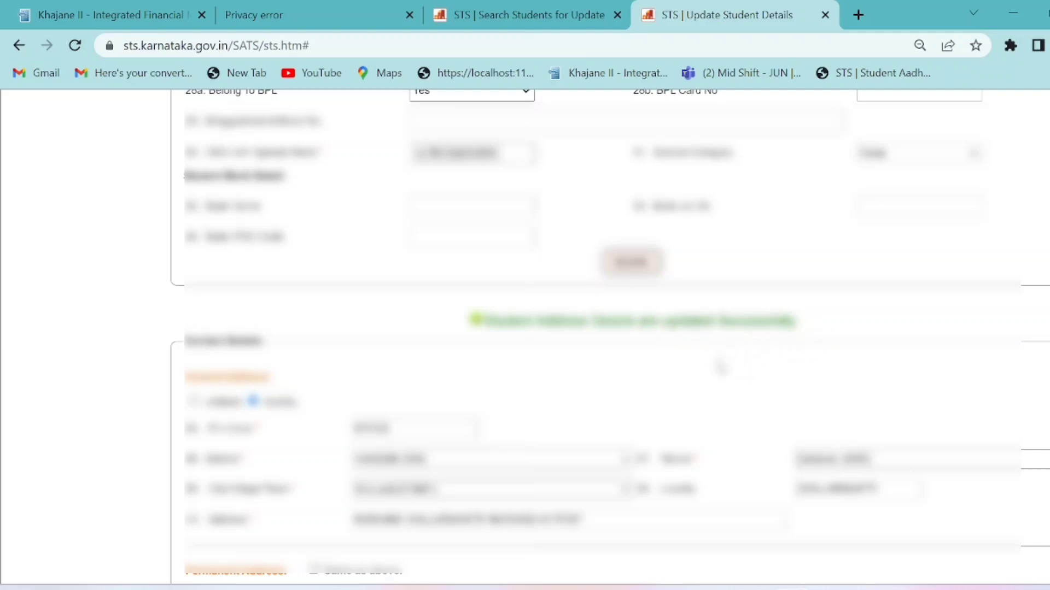
Step: Return to the student search page and open the individual student TC issue page for classes 1 to 10
{"action": "left_click", "coordinate": [509, 13]}
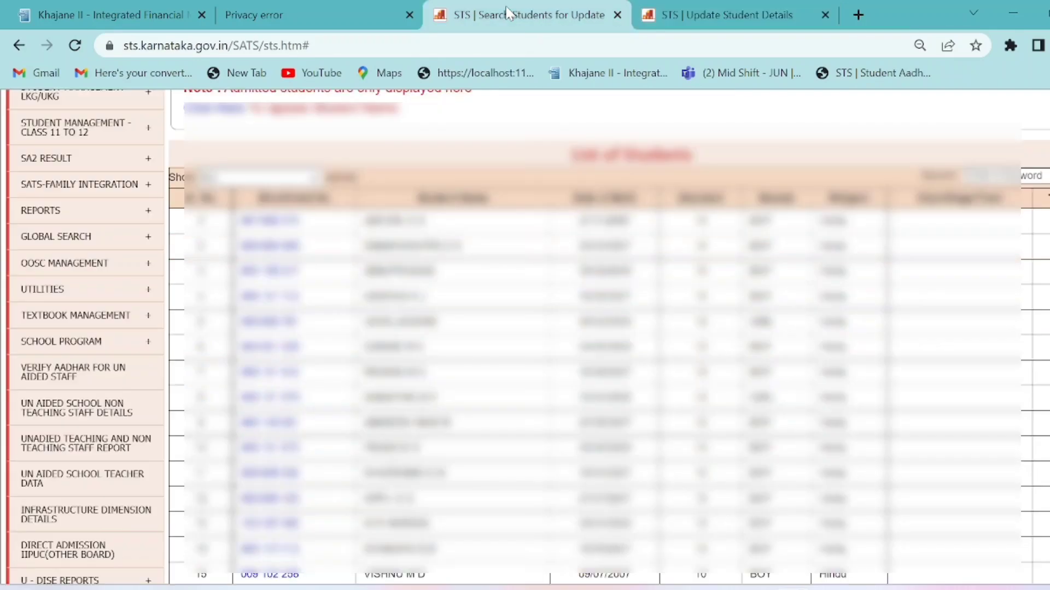
{"action": "mouse_move", "coordinate": [117, 322]}
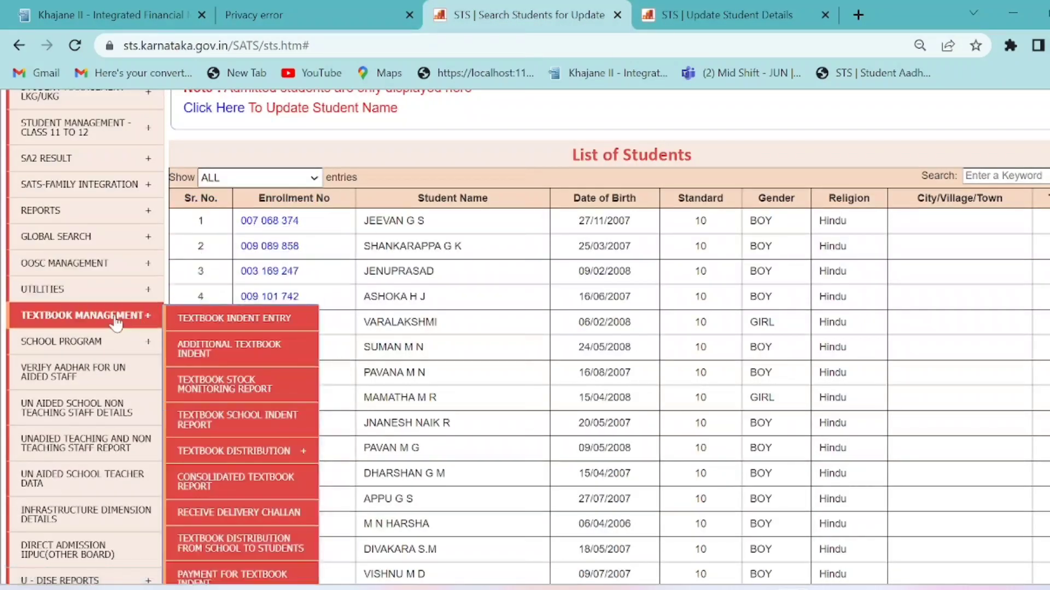
{"action": "scroll", "coordinate": [112, 188], "scroll_direction": "up", "scroll_amount": 2}
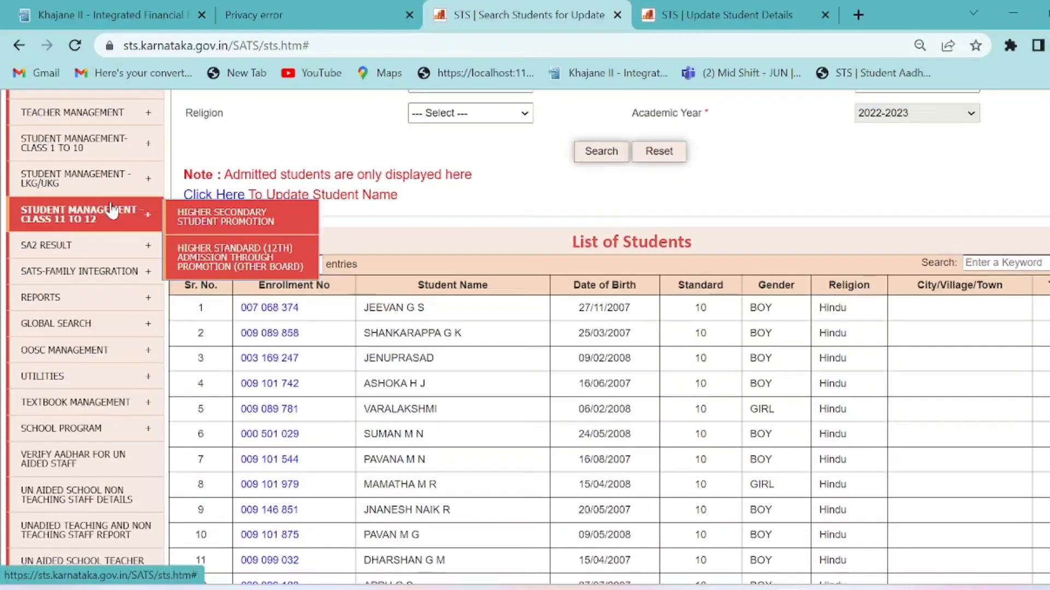
{"action": "mouse_move", "coordinate": [115, 242]}
{"action": "mouse_move", "coordinate": [121, 164]}
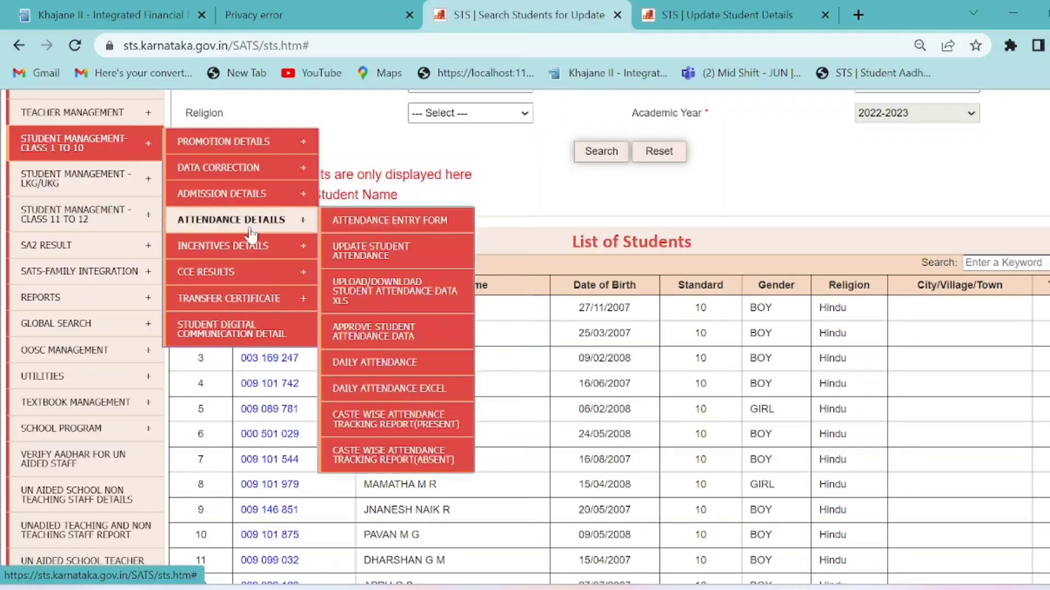
{"action": "mouse_move", "coordinate": [271, 302]}
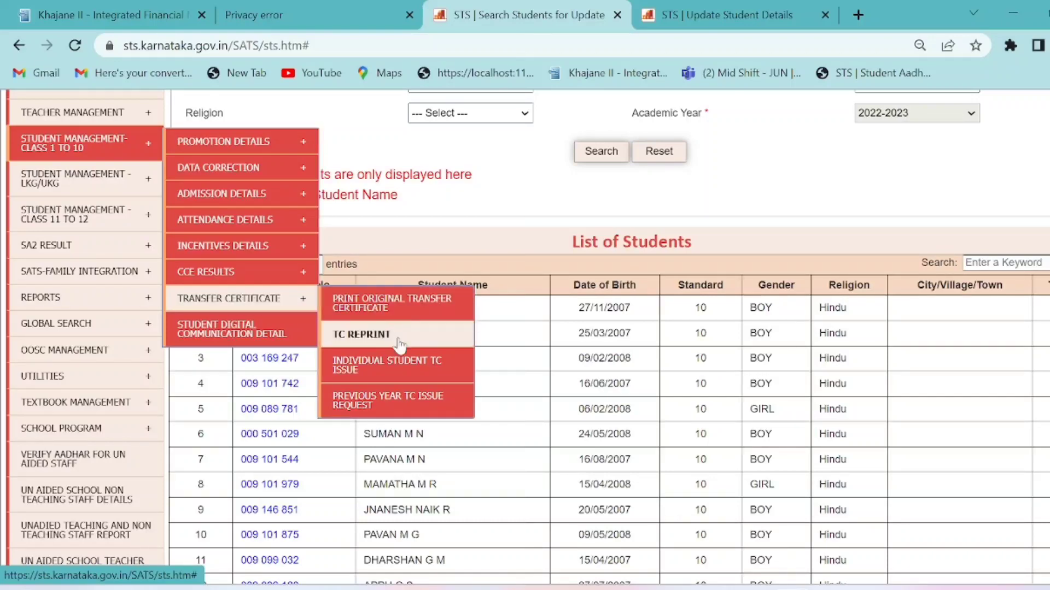
{"action": "left_click", "coordinate": [448, 376]}
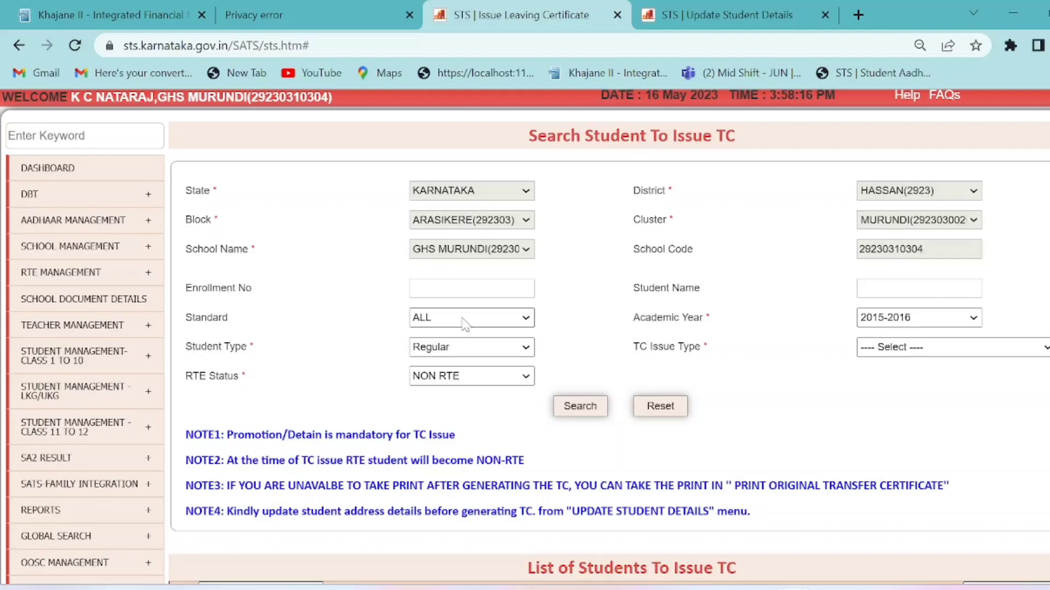
Step: Search for standard 10 students of academic year 2022-2023 with the TC issue type for admission in the next academic year
{"action": "left_click", "coordinate": [464, 324]}
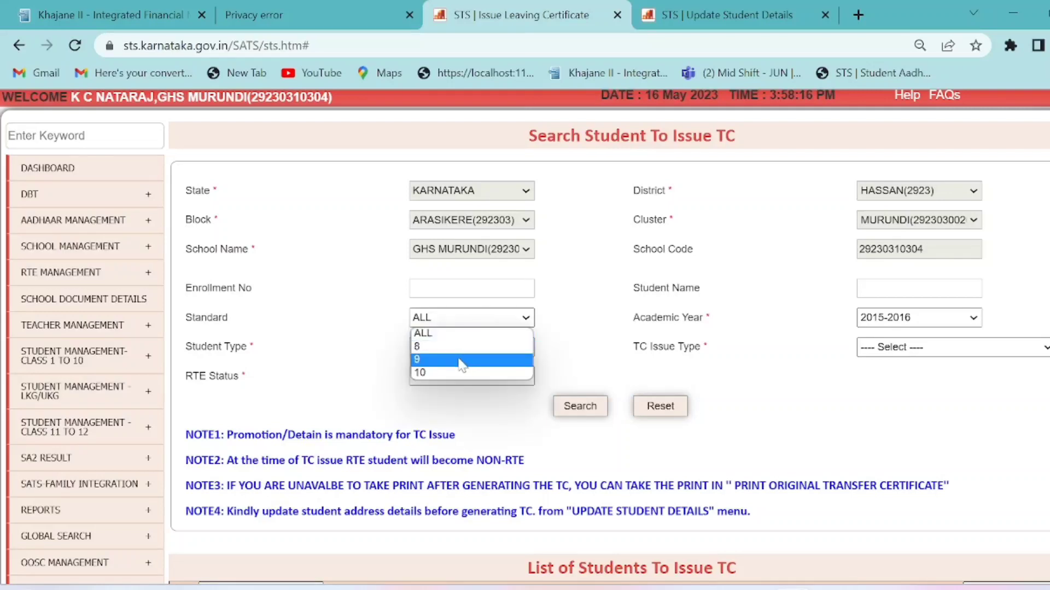
{"action": "left_click", "coordinate": [460, 371]}
{"action": "left_click", "coordinate": [891, 320]}
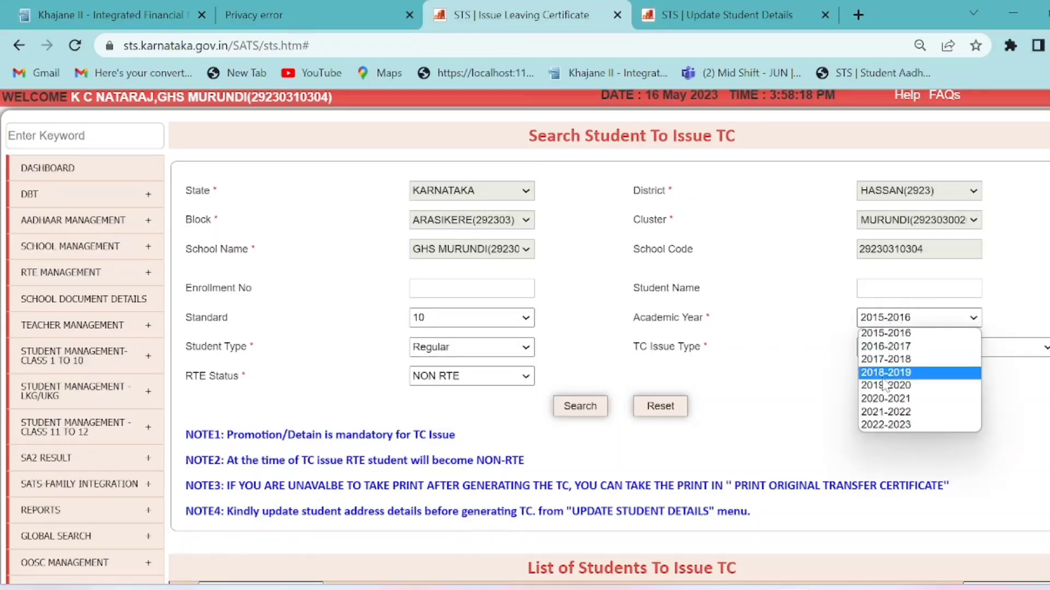
{"action": "left_click", "coordinate": [886, 425]}
{"action": "left_click", "coordinate": [907, 348]}
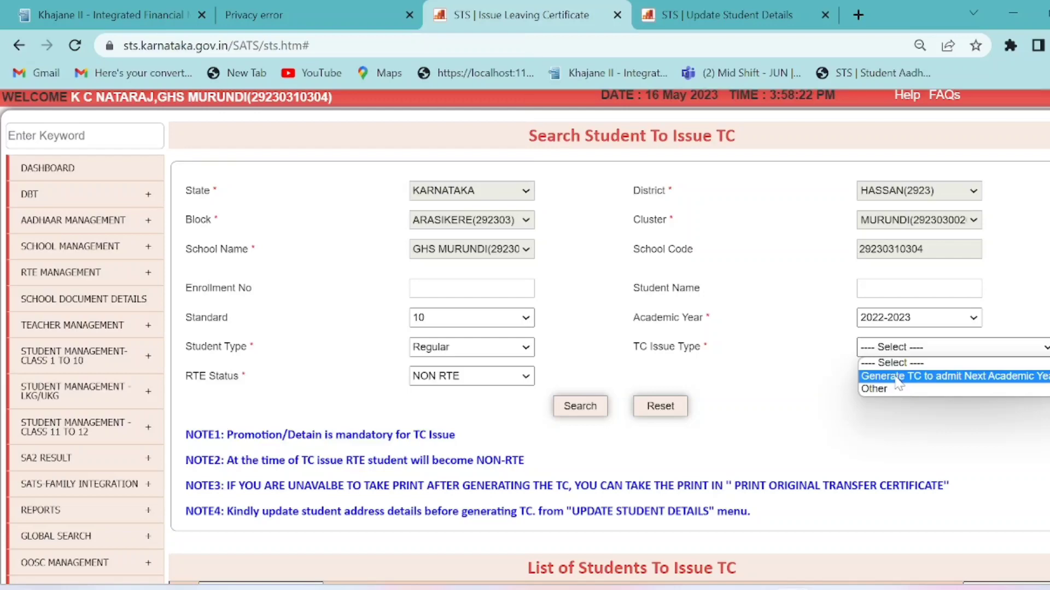
{"action": "left_click", "coordinate": [898, 377]}
{"action": "scroll", "coordinate": [809, 399], "scroll_direction": "down", "scroll_amount": 3}
{"action": "left_click", "coordinate": [580, 236]}
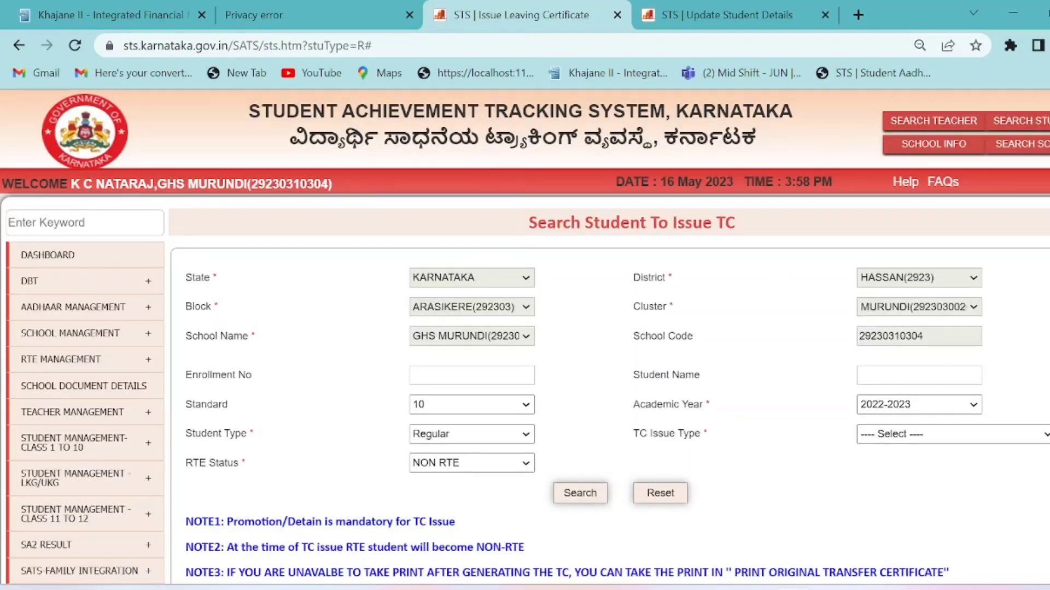
Step: Issue a transfer certificate for the seventh student in the list and confirm the request
{"action": "scroll", "coordinate": [525, 334], "scroll_direction": "down", "scroll_amount": 9}
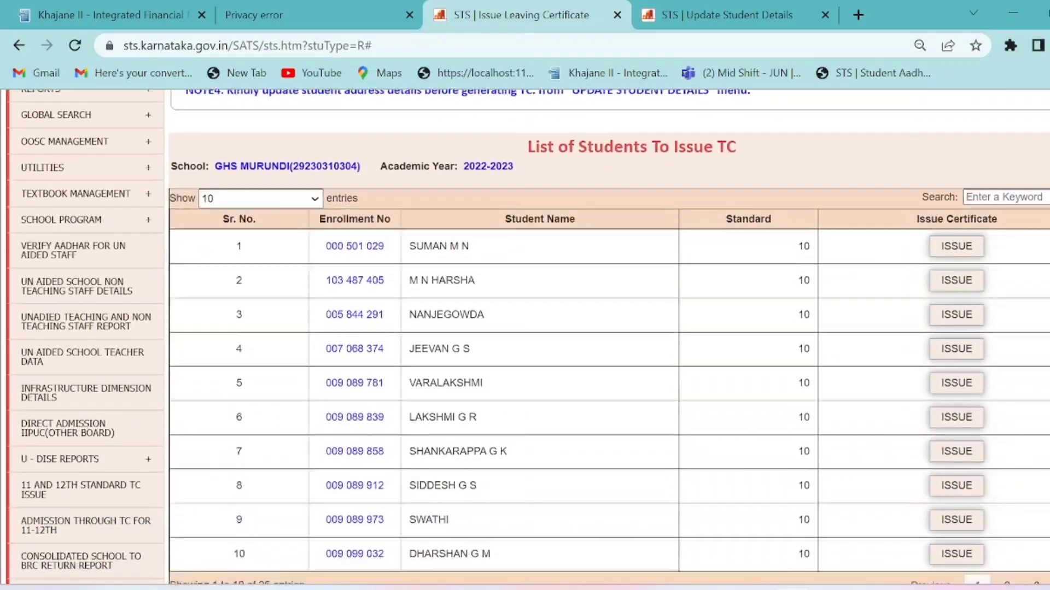
{"action": "scroll", "coordinate": [470, 454], "scroll_direction": "down", "scroll_amount": 1}
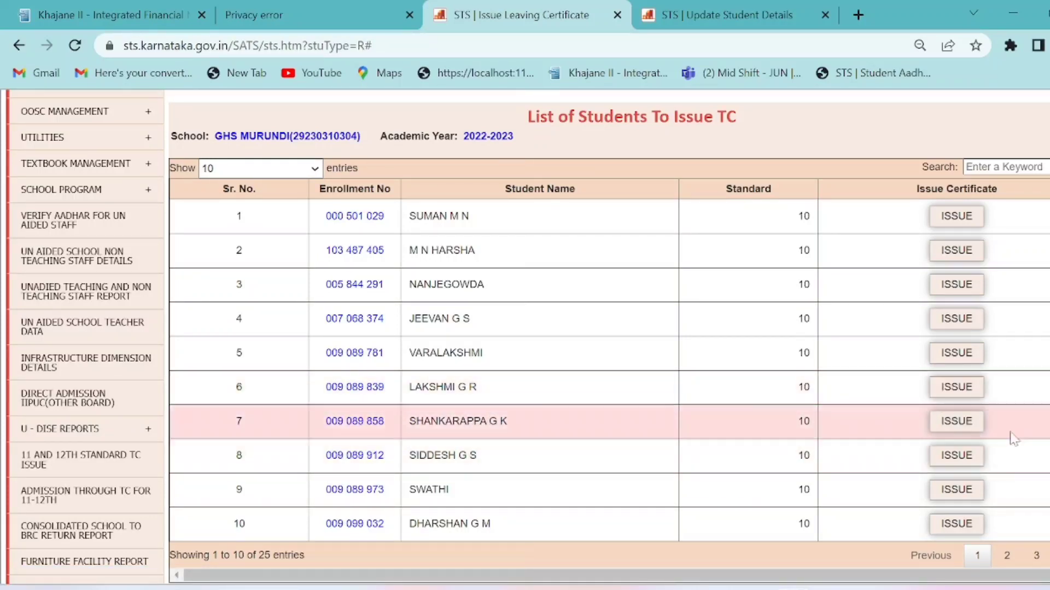
{"action": "left_click", "coordinate": [956, 429]}
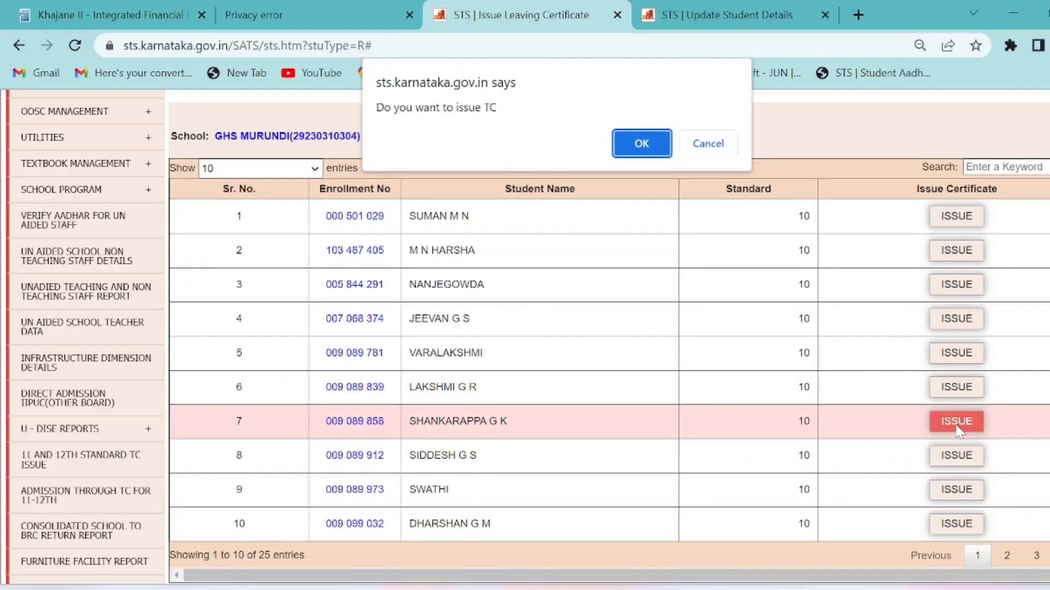
{"action": "left_click", "coordinate": [641, 144]}
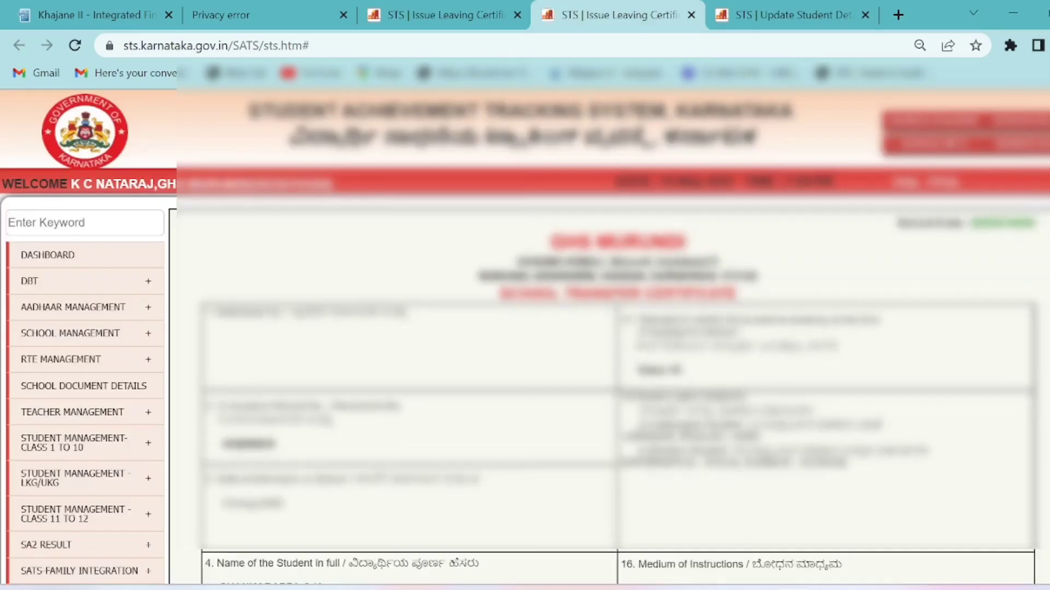
Step: Set the character and conduct on the transfer certificate form to Satisfactory
{"action": "scroll", "coordinate": [607, 336], "scroll_direction": "down", "scroll_amount": 14}
{"action": "scroll", "coordinate": [607, 336], "scroll_direction": "down", "scroll_amount": 2}
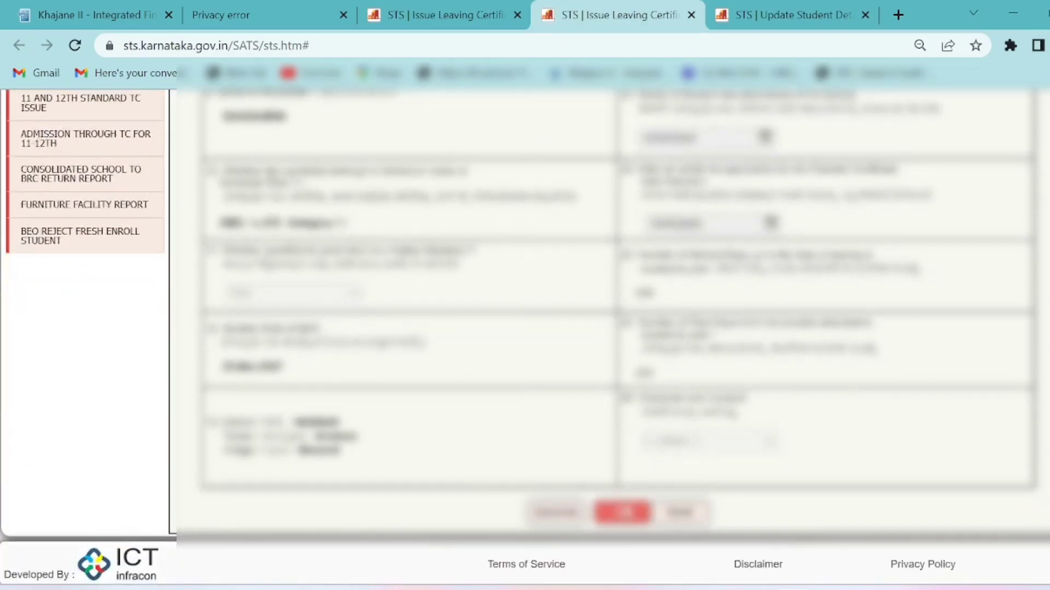
{"action": "left_click", "coordinate": [708, 441]}
{"action": "left_click", "coordinate": [677, 471]}
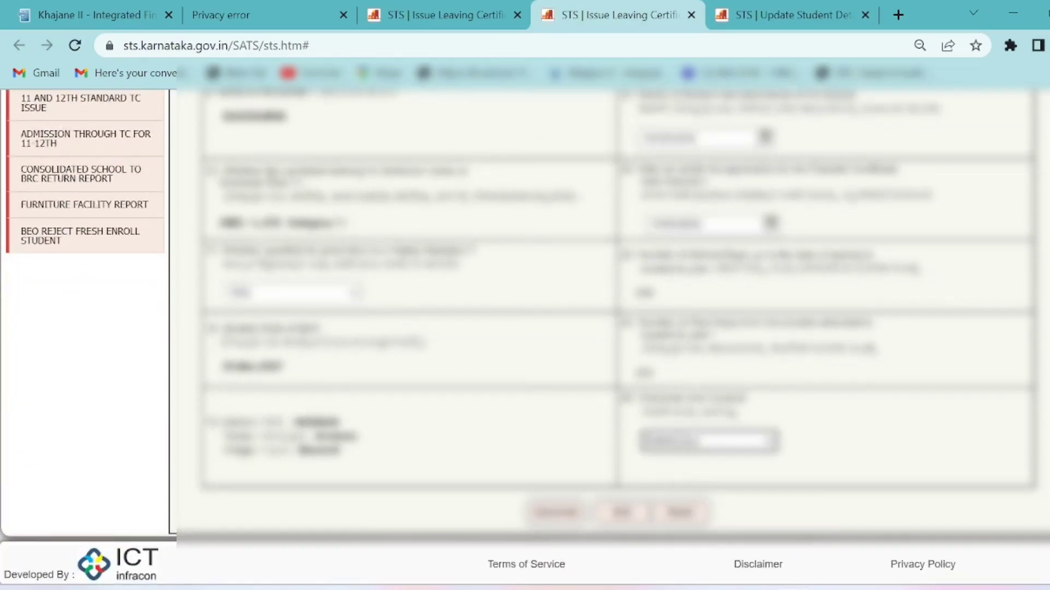
Step: Set the student's date of last attendance at the school to a day in late March 2023
{"action": "scroll", "coordinate": [678, 470], "scroll_direction": "up", "scroll_amount": 3}
{"action": "left_click", "coordinate": [706, 310]}
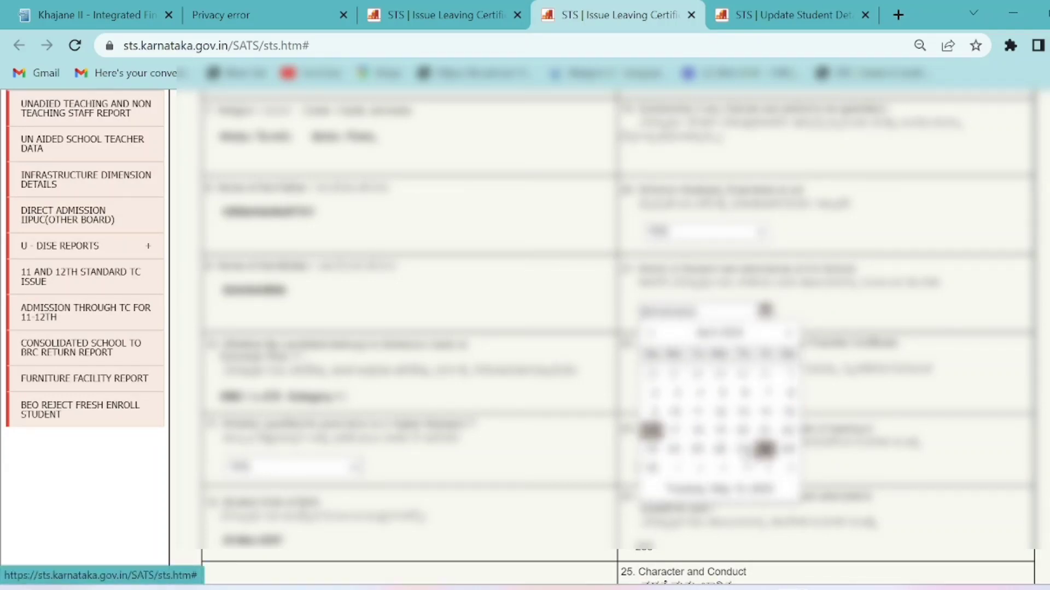
{"action": "left_click", "coordinate": [719, 333]}
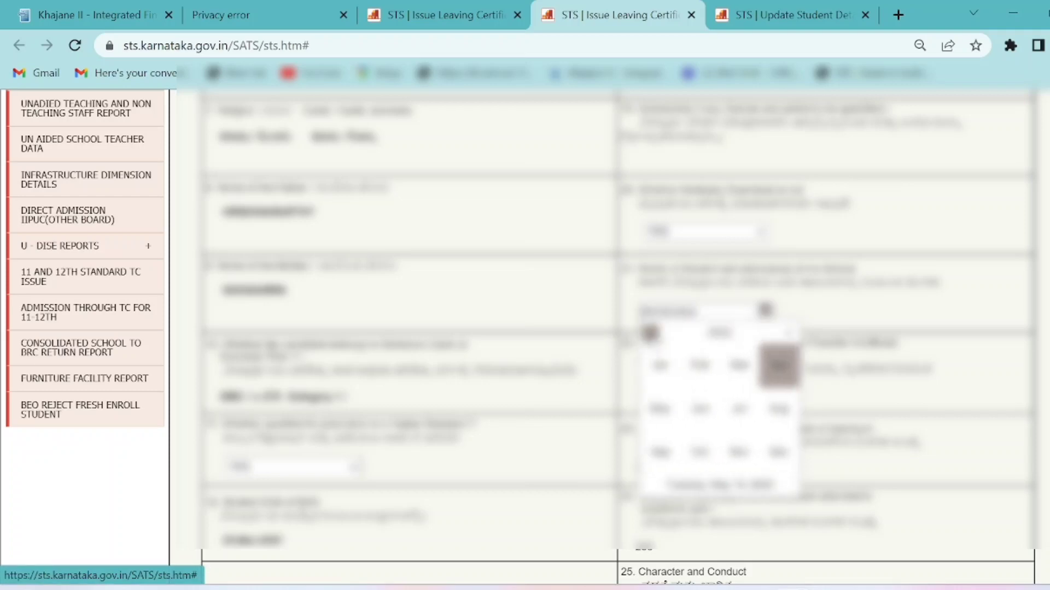
{"action": "left_click", "coordinate": [777, 364]}
{"action": "left_click", "coordinate": [710, 310]}
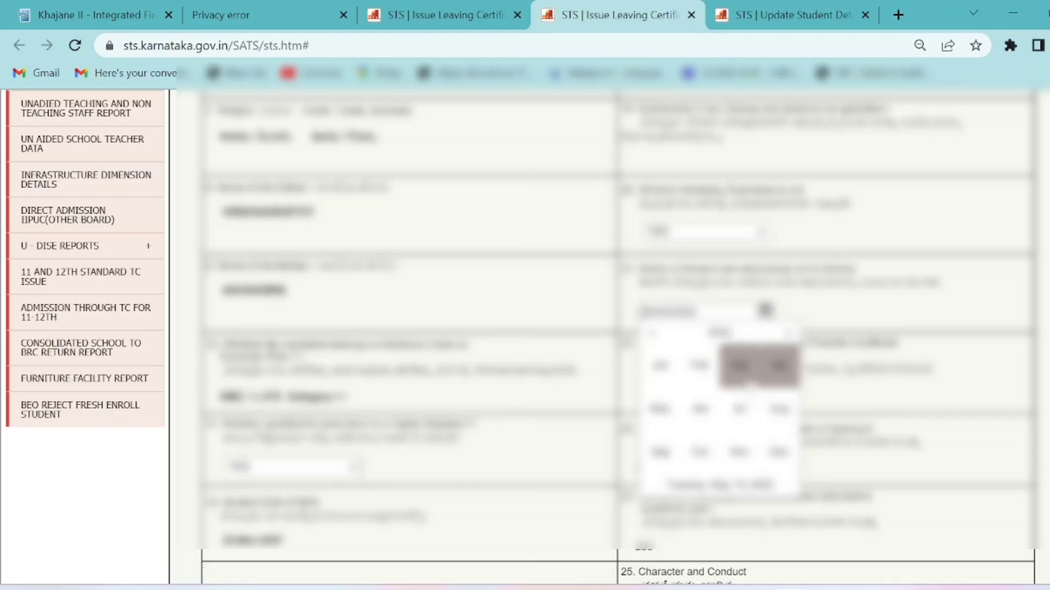
{"action": "left_click", "coordinate": [742, 369]}
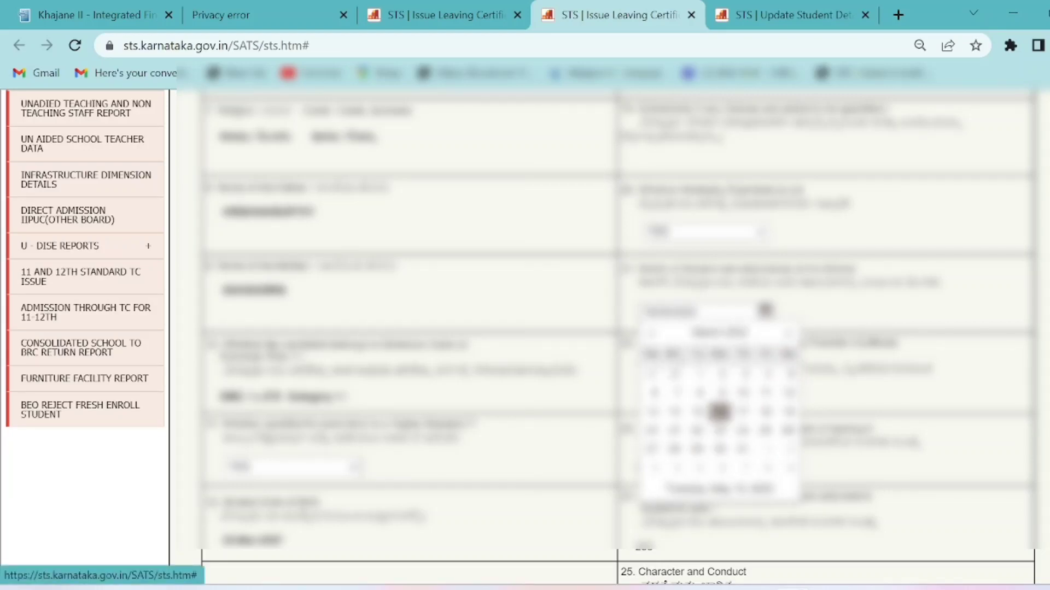
{"action": "left_click", "coordinate": [738, 332]}
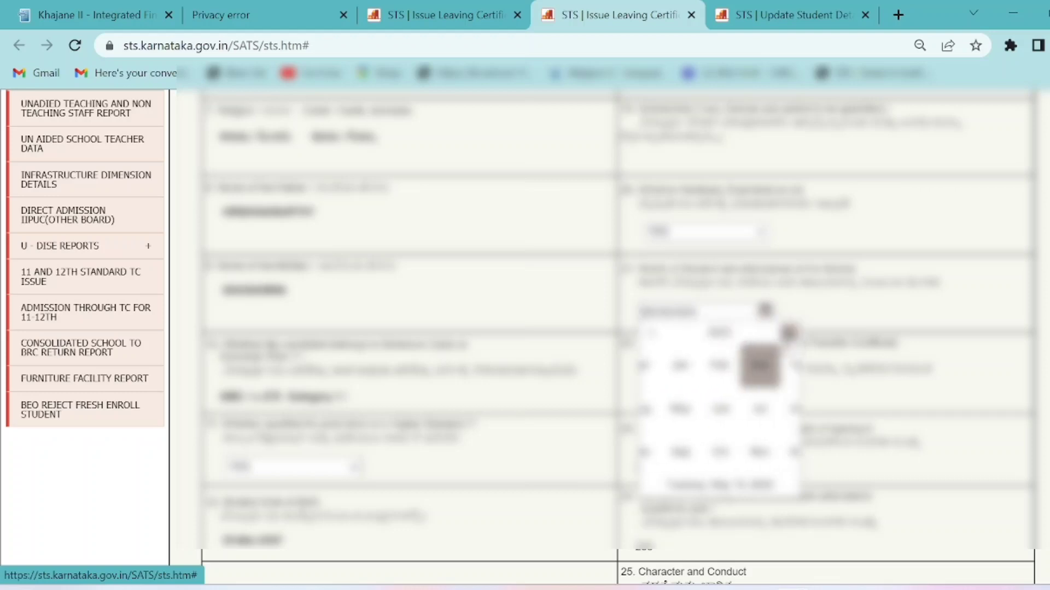
{"action": "left_click", "coordinate": [743, 378]}
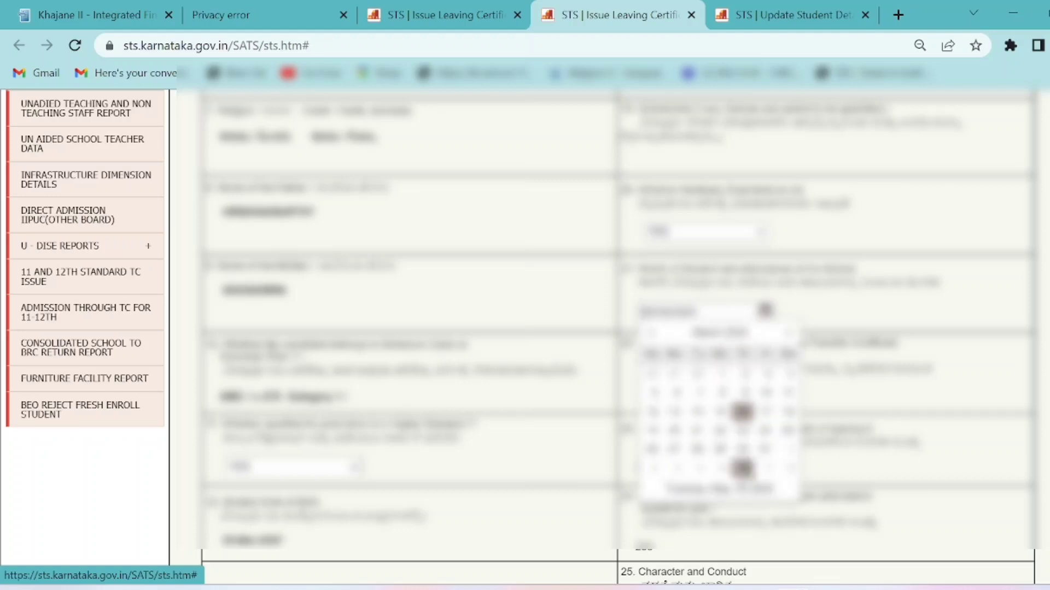
{"action": "left_click", "coordinate": [745, 445]}
Step: Review the completed transfer certificate form from beginning to end and generate the certificate
{"action": "scroll", "coordinate": [618, 328], "scroll_direction": "down", "scroll_amount": 2}
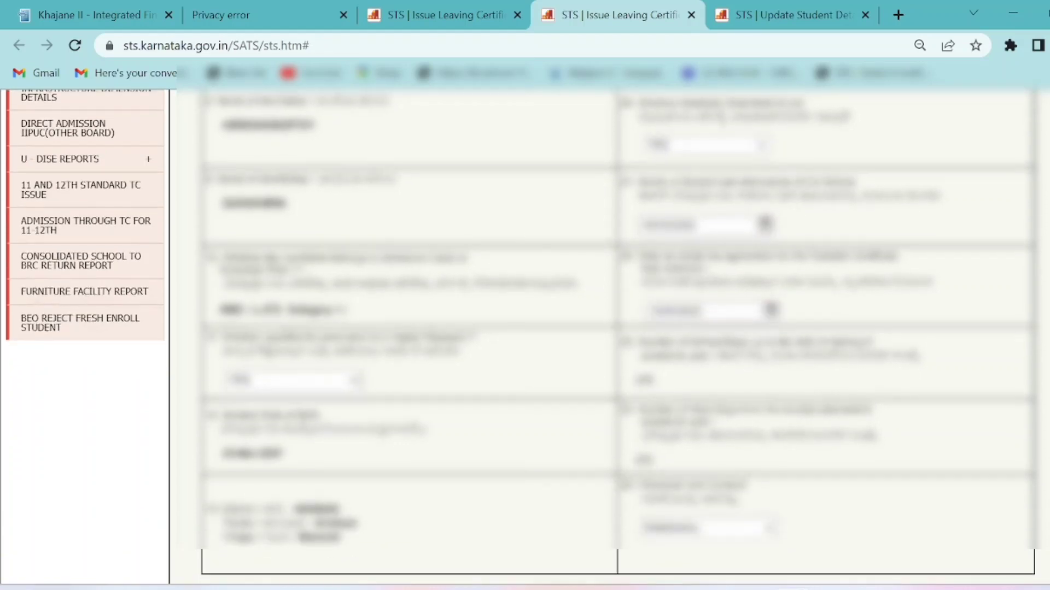
{"action": "scroll", "coordinate": [618, 328], "scroll_direction": "up", "scroll_amount": 10}
{"action": "scroll", "coordinate": [618, 328], "scroll_direction": "down", "scroll_amount": 15}
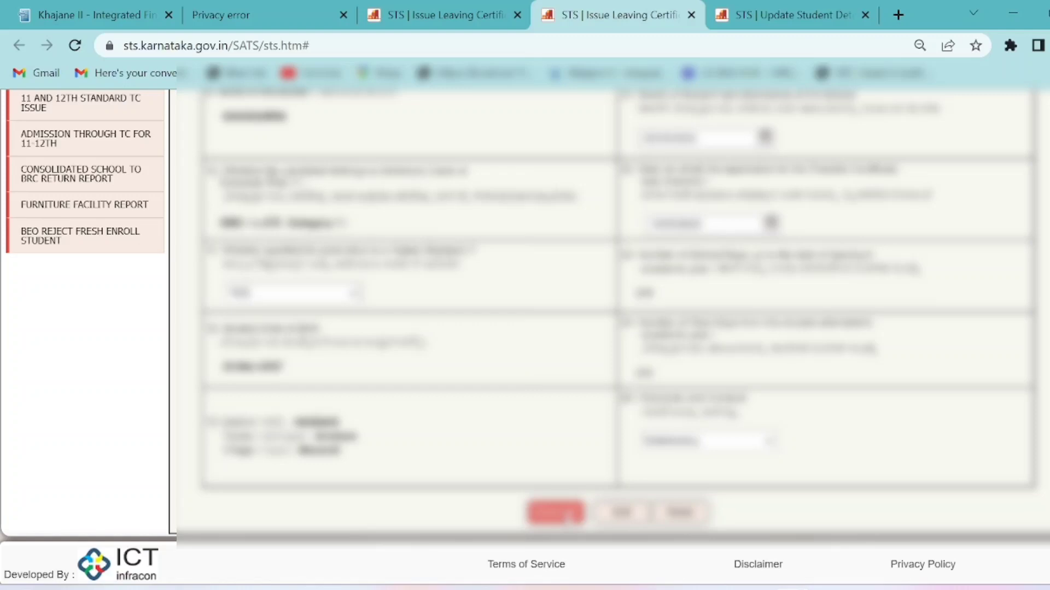
{"action": "left_click", "coordinate": [568, 514]}
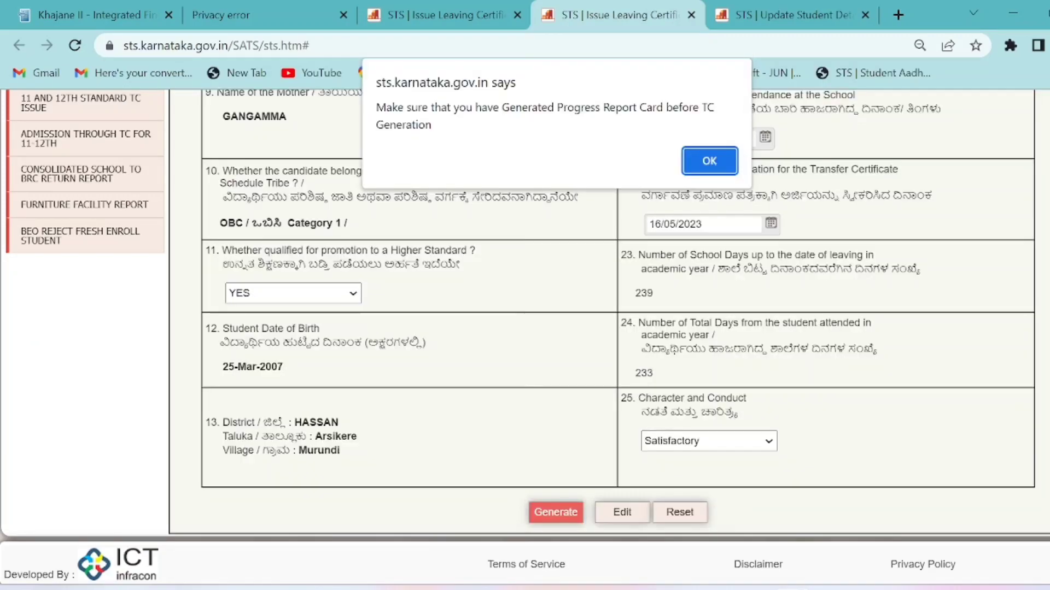